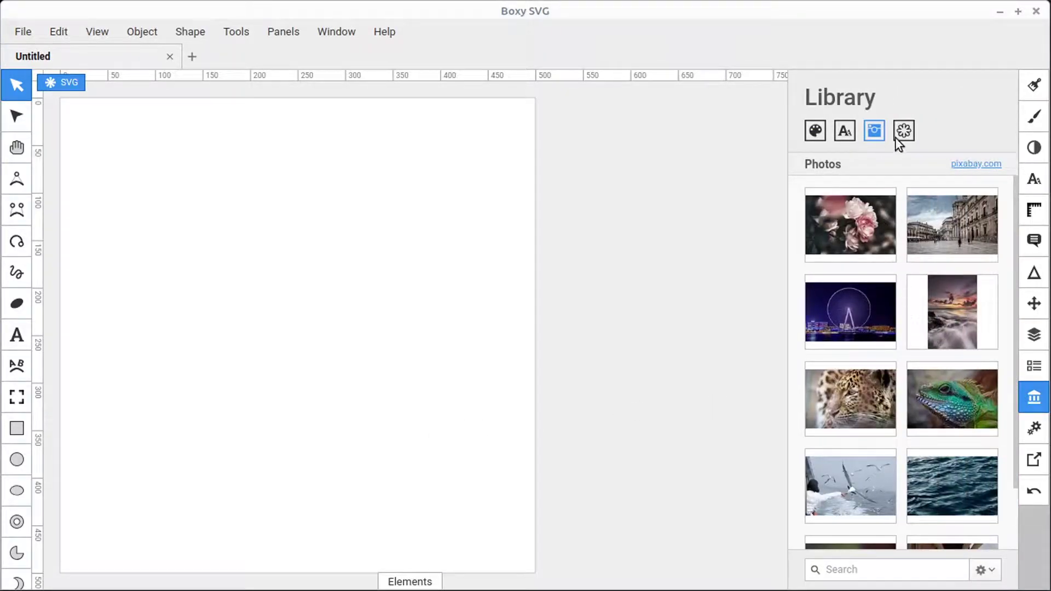
# Browse the Library's Vectors, Photos and Fonts sections, ending on the Colors palettes.
pyautogui.click(904, 133)
pyautogui.click(874, 130)
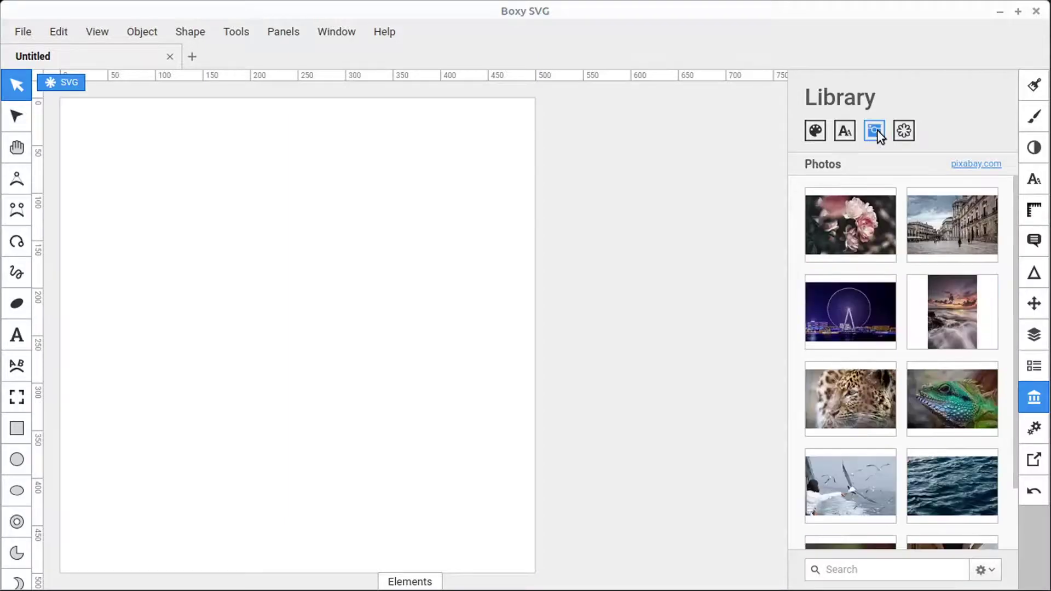
pyautogui.click(846, 131)
pyautogui.click(817, 132)
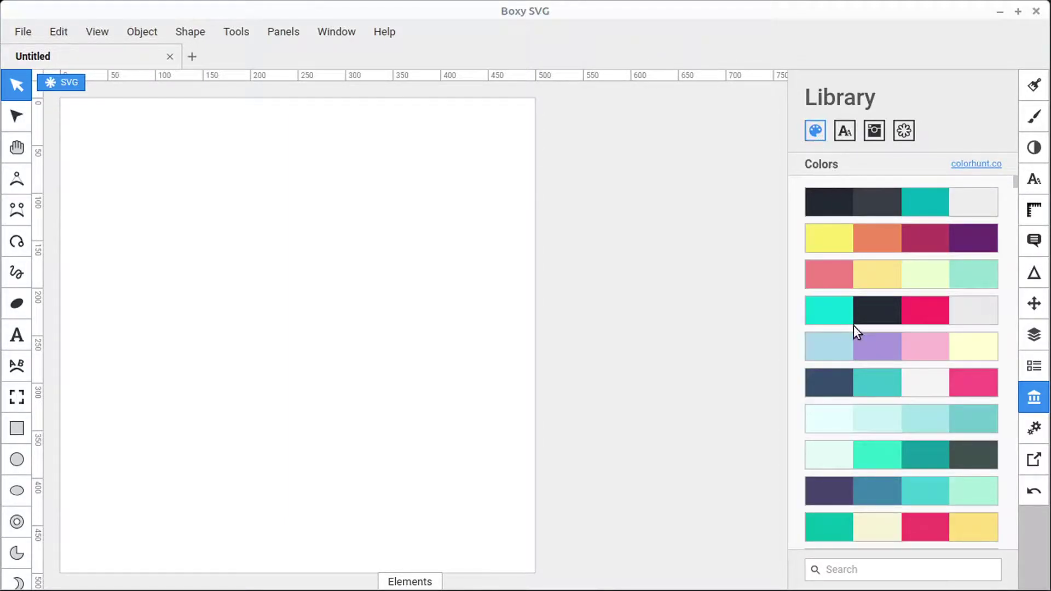
# Add the light blue–purple–pink–yellow palette to the canvas and drag the pale turquoise palette beside it.
pyautogui.click(876, 240)
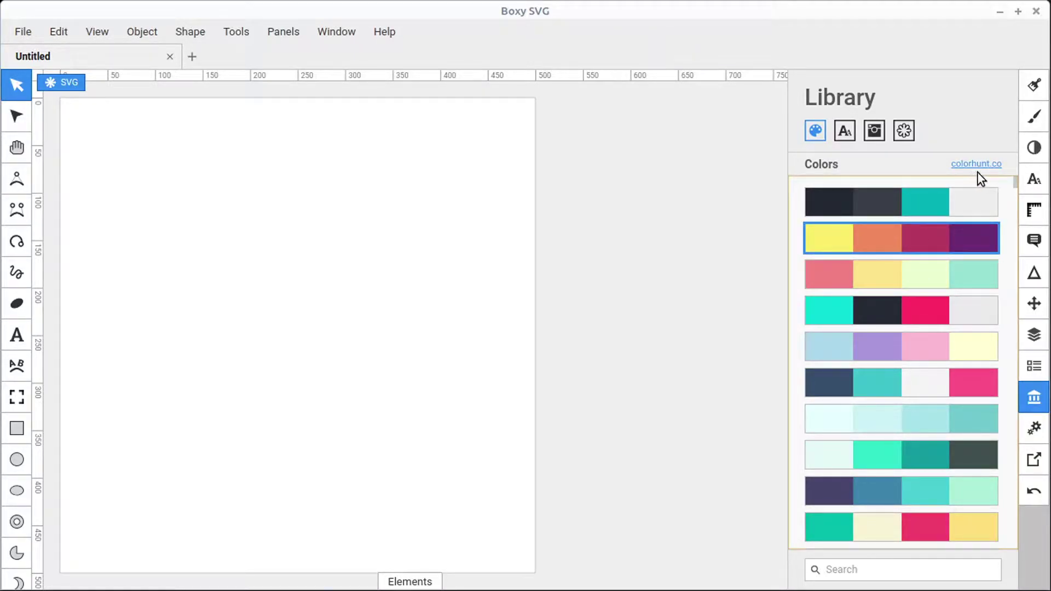
pyautogui.click(865, 345)
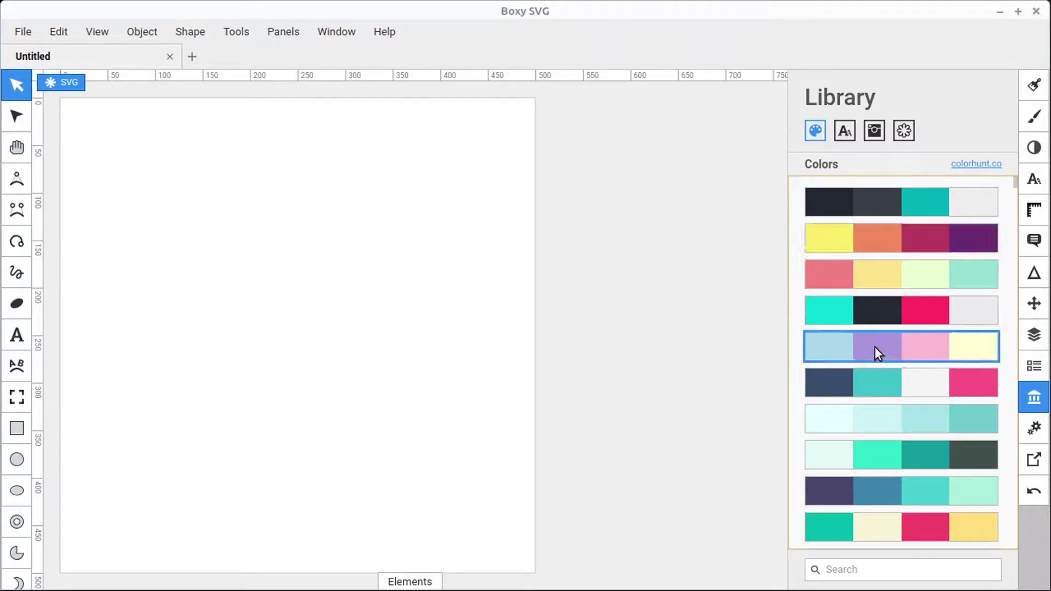
pyautogui.moveTo(874, 347)
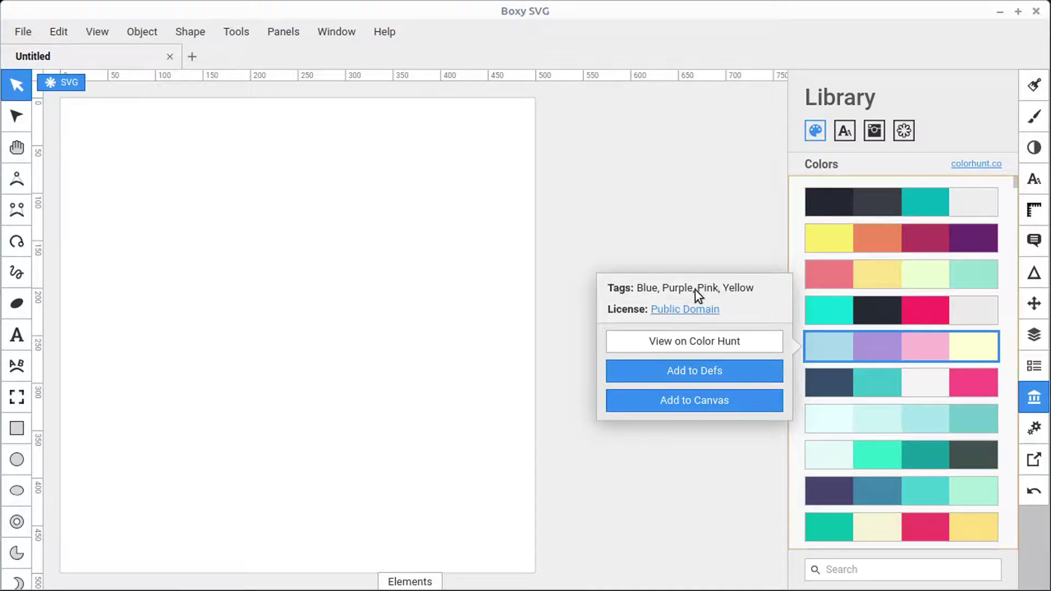
pyautogui.click(694, 401)
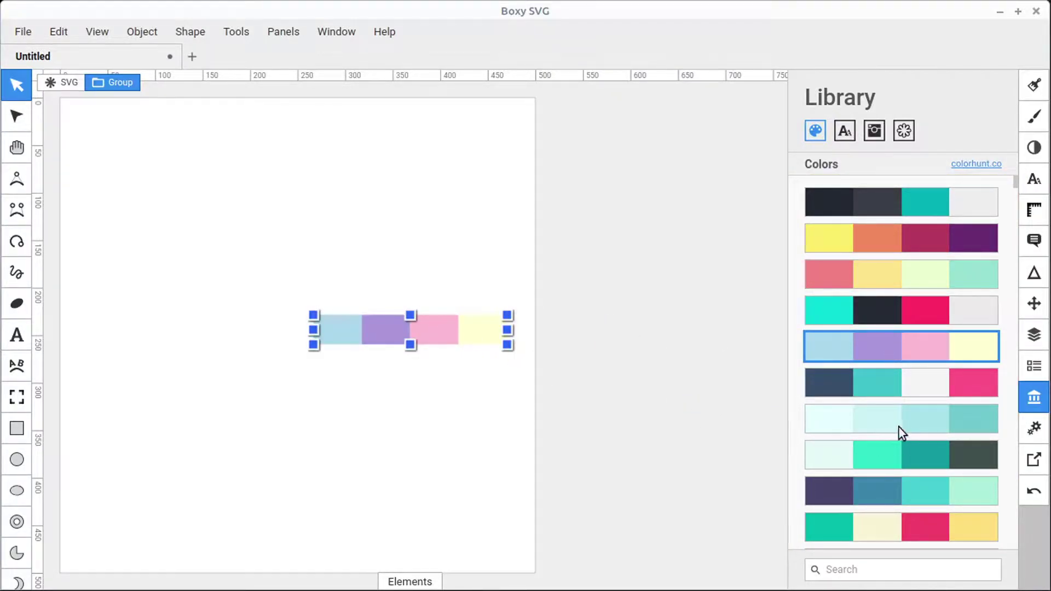
pyautogui.moveTo(922, 415); pyautogui.dragTo(336, 438)
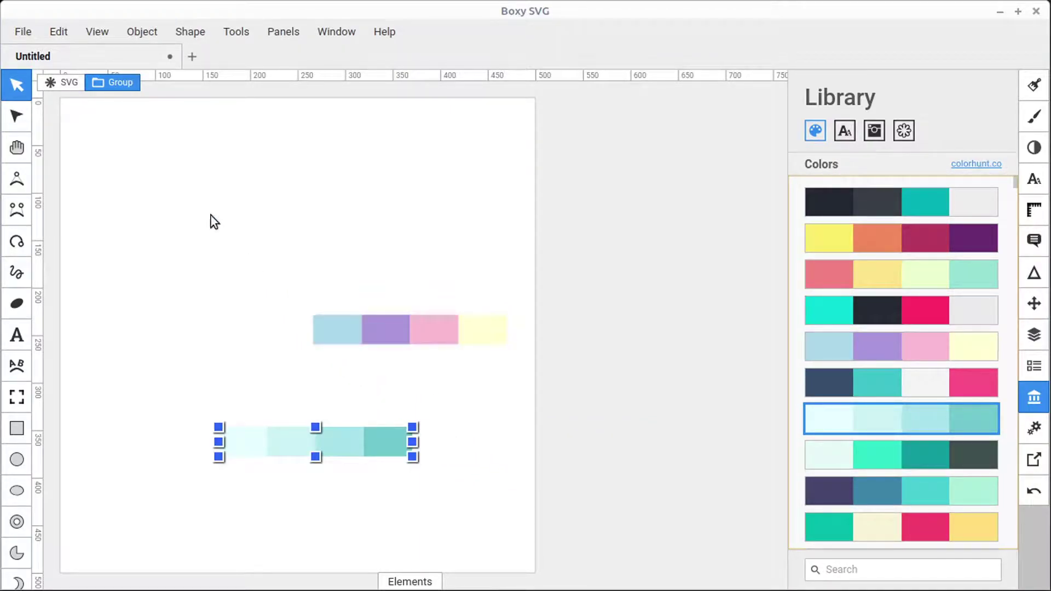
# Inside the turquoise group, drag the mid-teal swatch up-left and the dark teal swatch up-right.
pyautogui.doubleClick(343, 441)
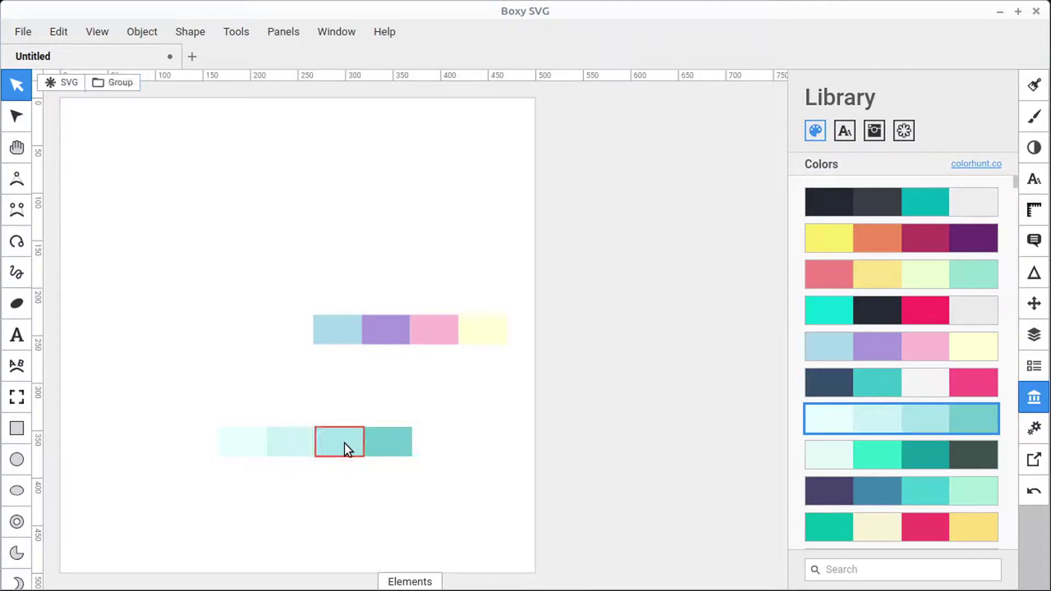
pyautogui.moveTo(344, 443); pyautogui.dragTo(324, 401)
pyautogui.moveTo(403, 446); pyautogui.dragTo(439, 417)
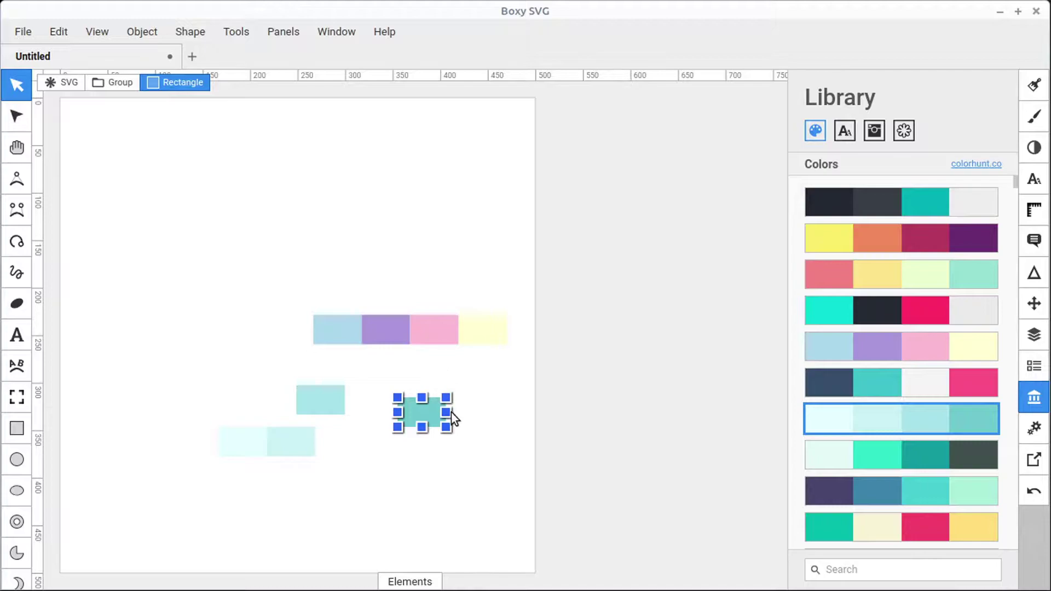
# Show the dark teal swatch's fill as a hex value (#71c9ce) and reveal the SVG source.
pyautogui.click(1035, 86)
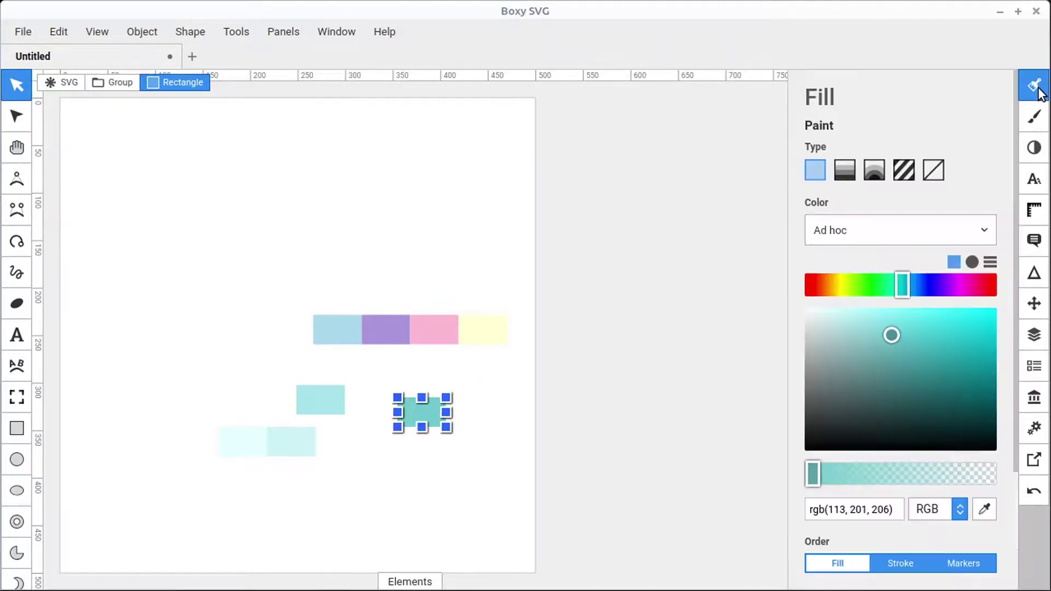
pyautogui.click(957, 514)
pyautogui.click(934, 487)
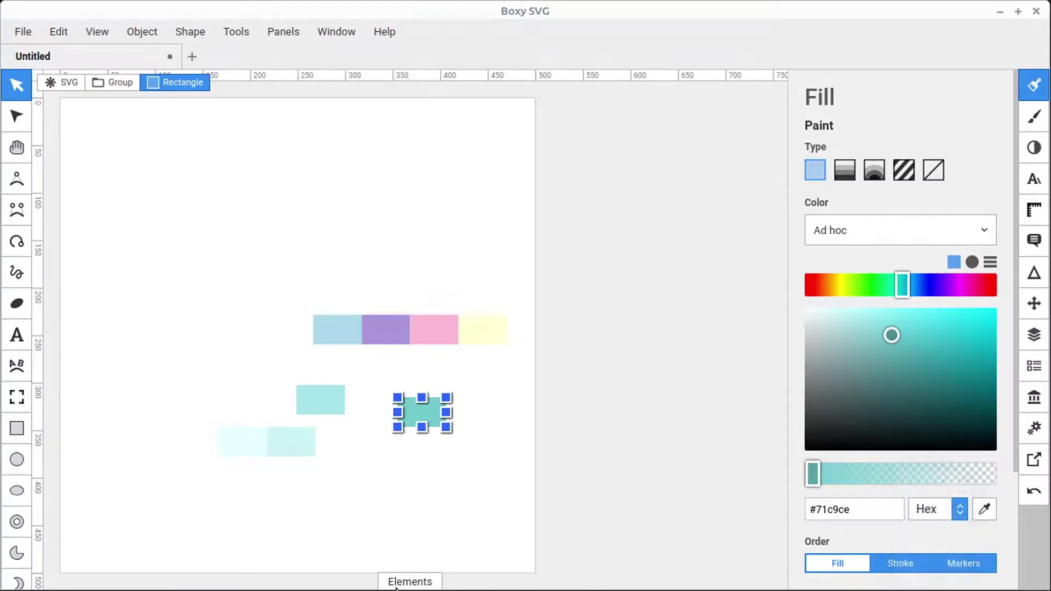
pyautogui.click(434, 582)
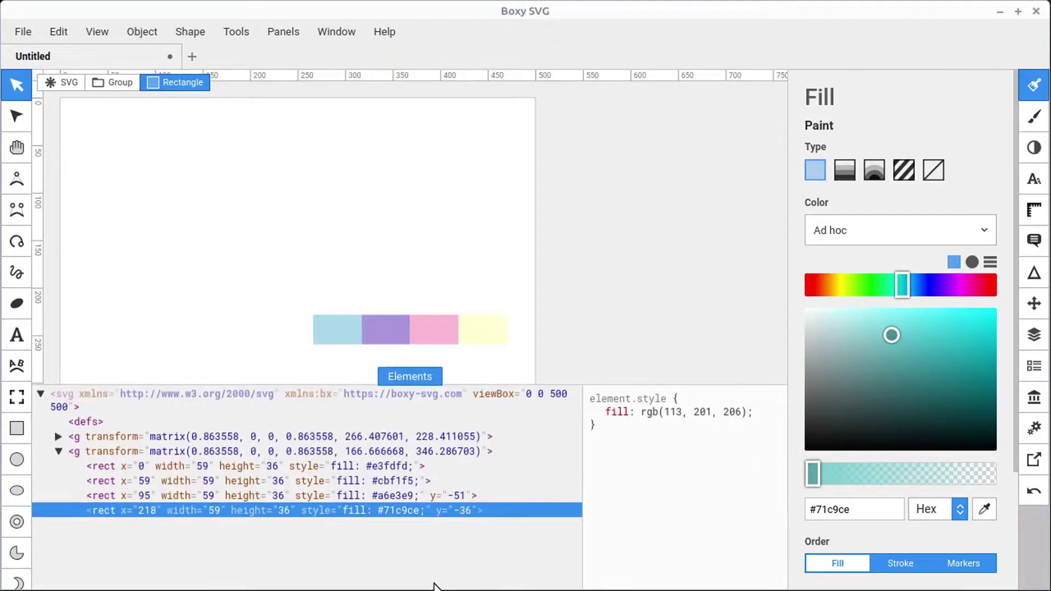
# Select the <defs> node and view the Defs Colors list, which is still empty.
pyautogui.click(103, 422)
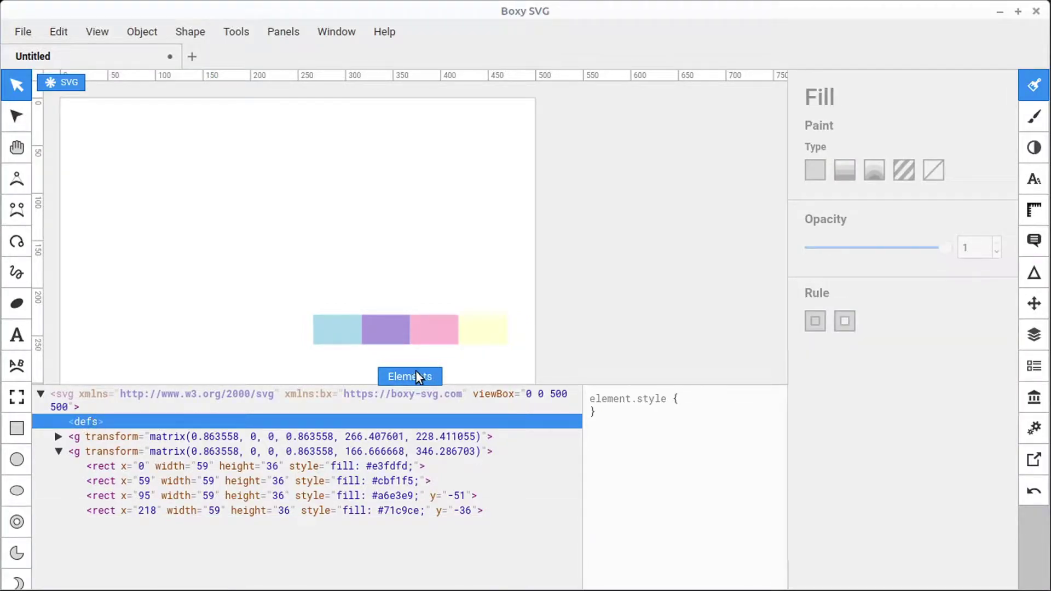
pyautogui.click(1036, 371)
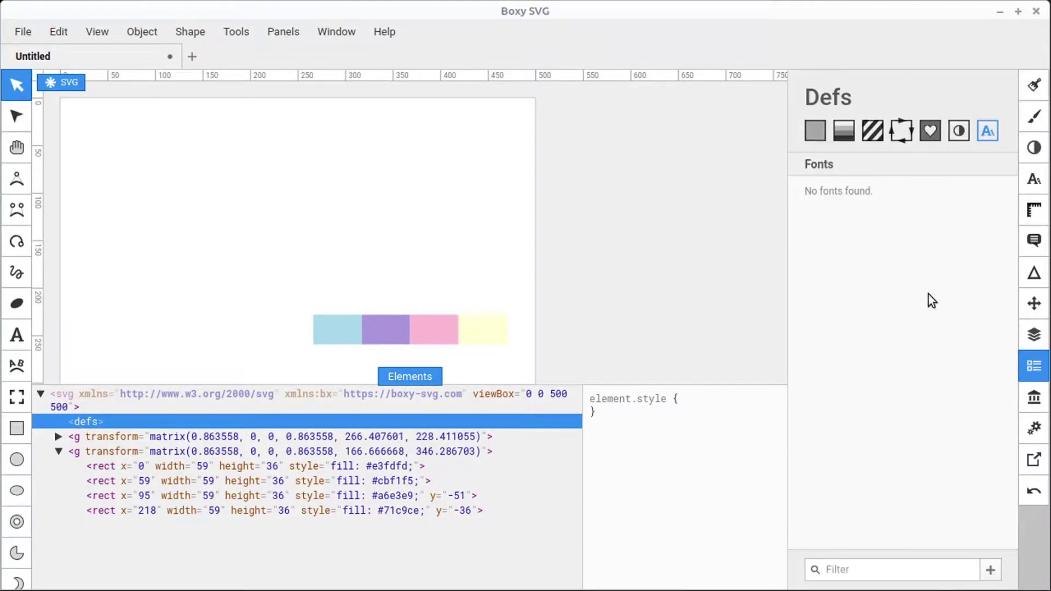
pyautogui.click(818, 134)
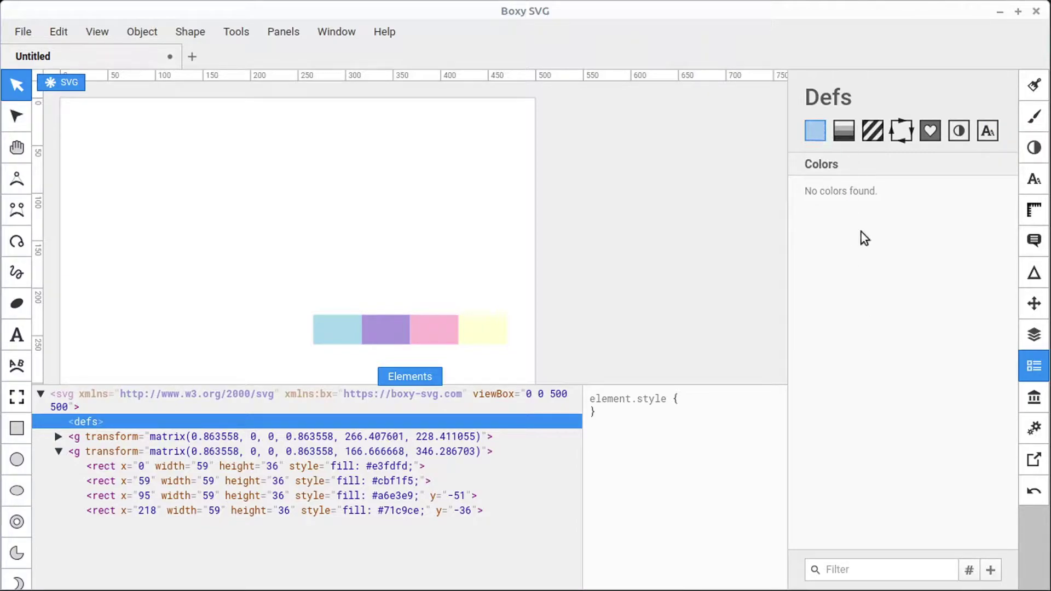
# Hide the SVG source, dismiss the add-colour options unused, and return to the Library palettes.
pyautogui.click(415, 376)
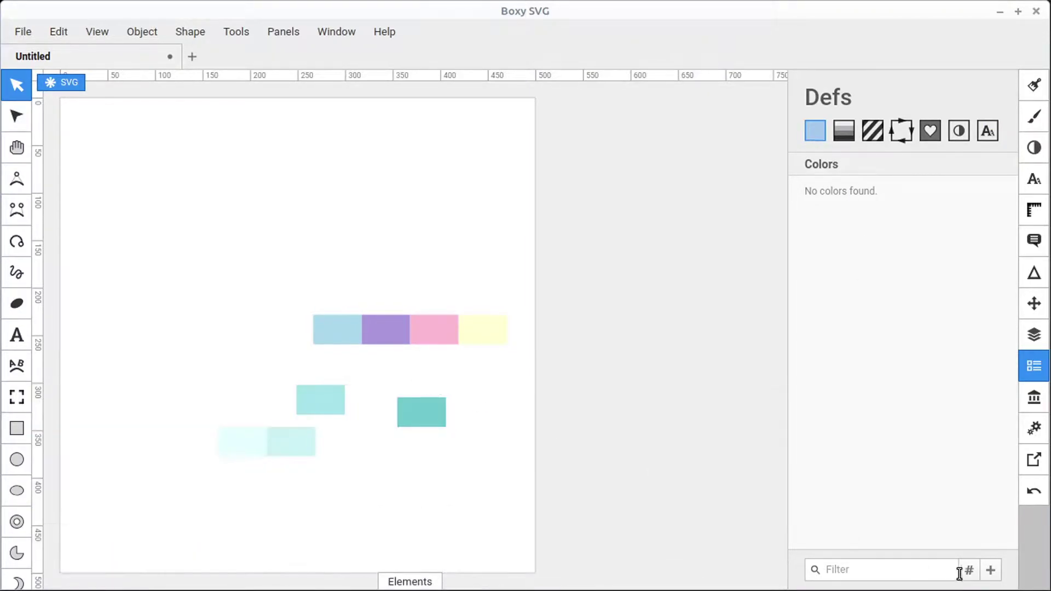
pyautogui.click(990, 570)
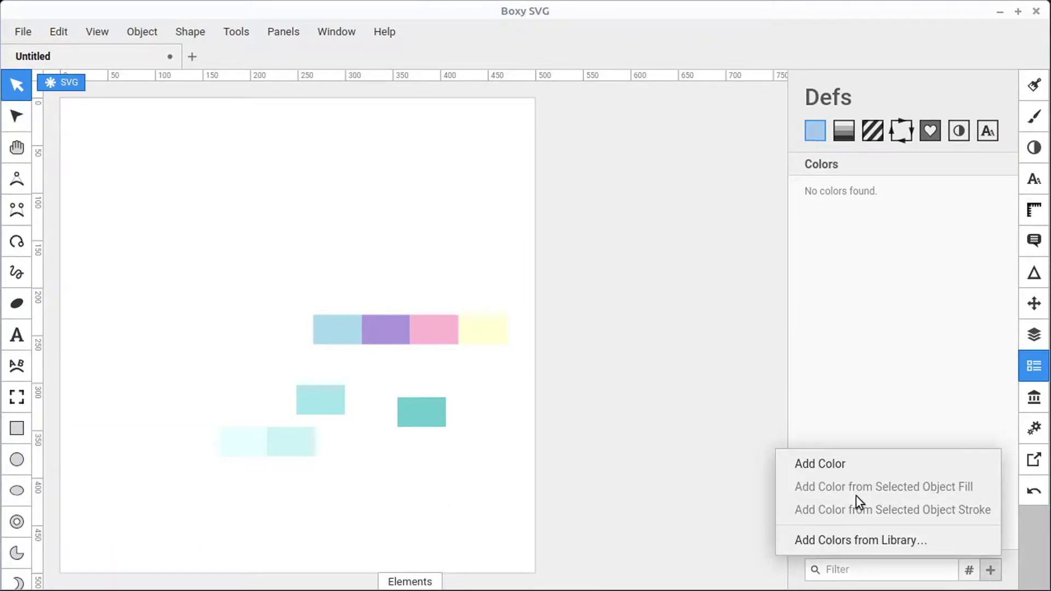
pyautogui.click(889, 402)
pyautogui.click(1034, 397)
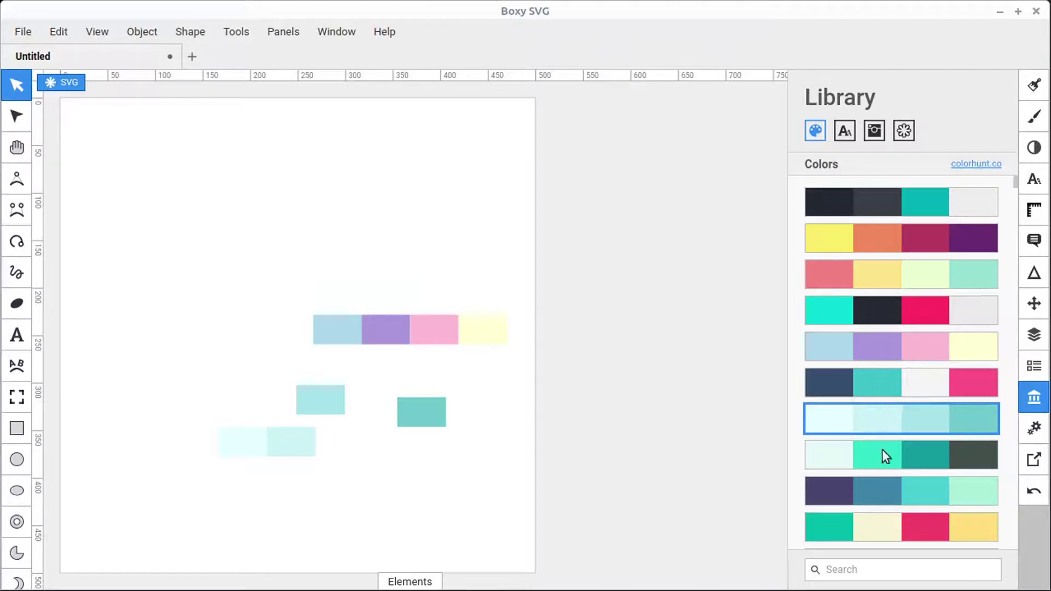
# Add the purple-and-blue palette's four colours to the document's Defs.
pyautogui.click(882, 493)
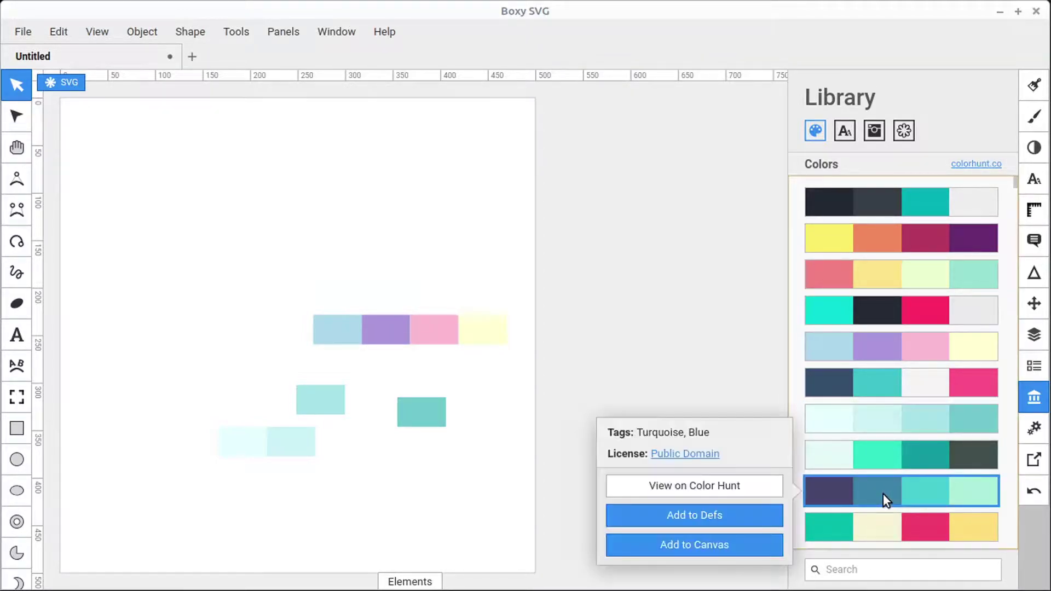
pyautogui.click(695, 514)
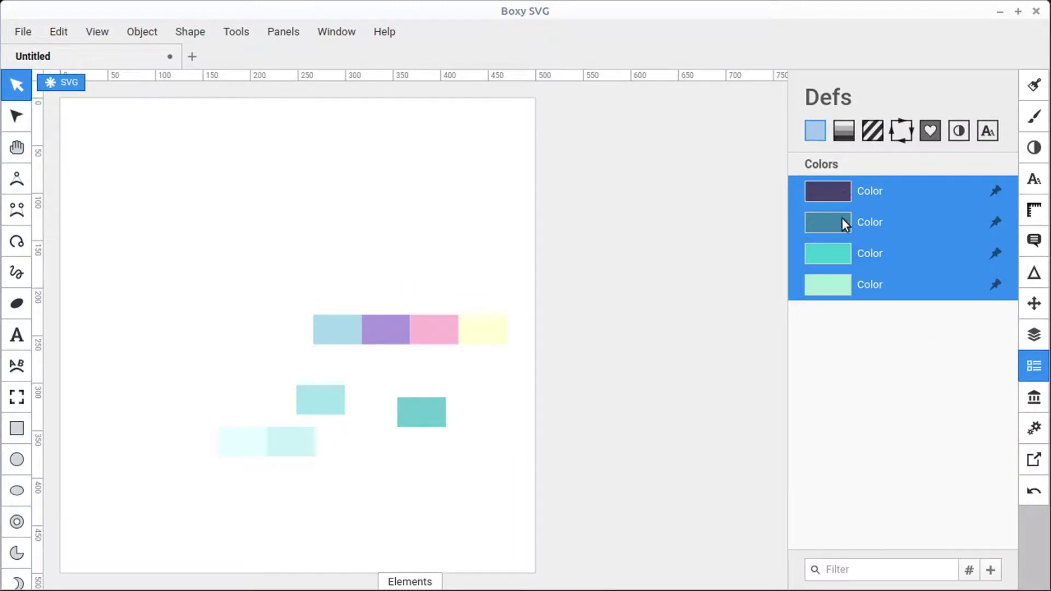
pyautogui.click(856, 390)
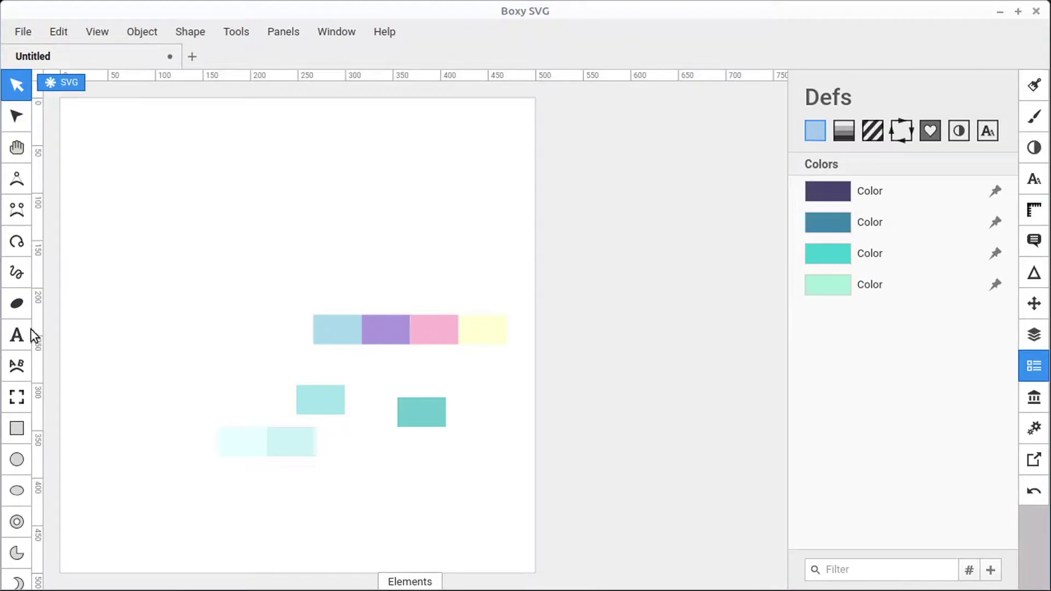
# Draw three circles: a large one top-left, one near the top middle, a small one left-middle.
pyautogui.click(18, 304)
pyautogui.click(17, 459)
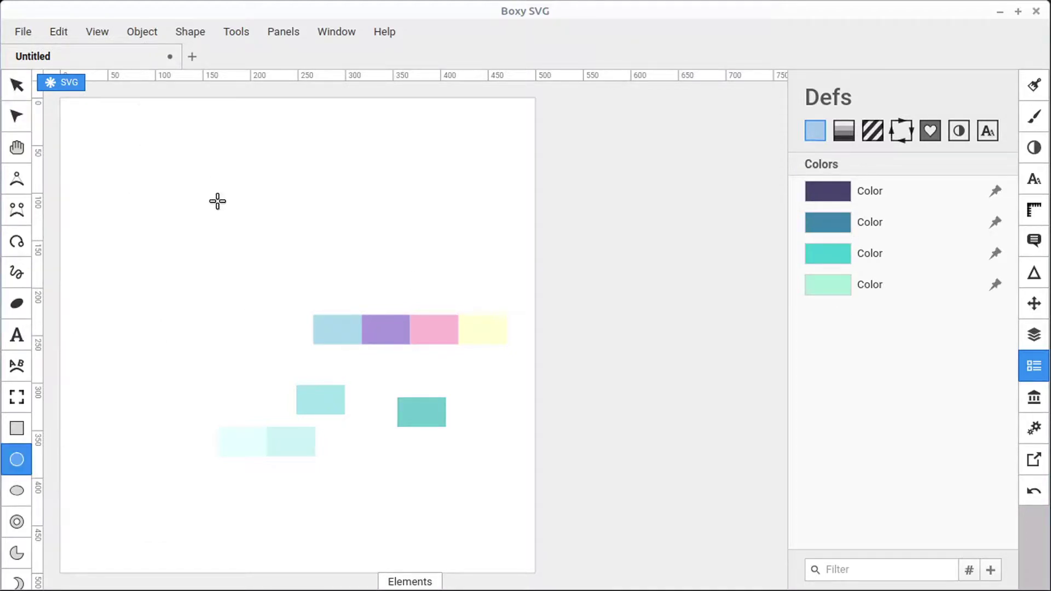
pyautogui.moveTo(159, 126); pyautogui.dragTo(294, 153)
pyautogui.moveTo(374, 162); pyautogui.dragTo(328, 215)
pyautogui.moveTo(240, 321); pyautogui.dragTo(267, 341)
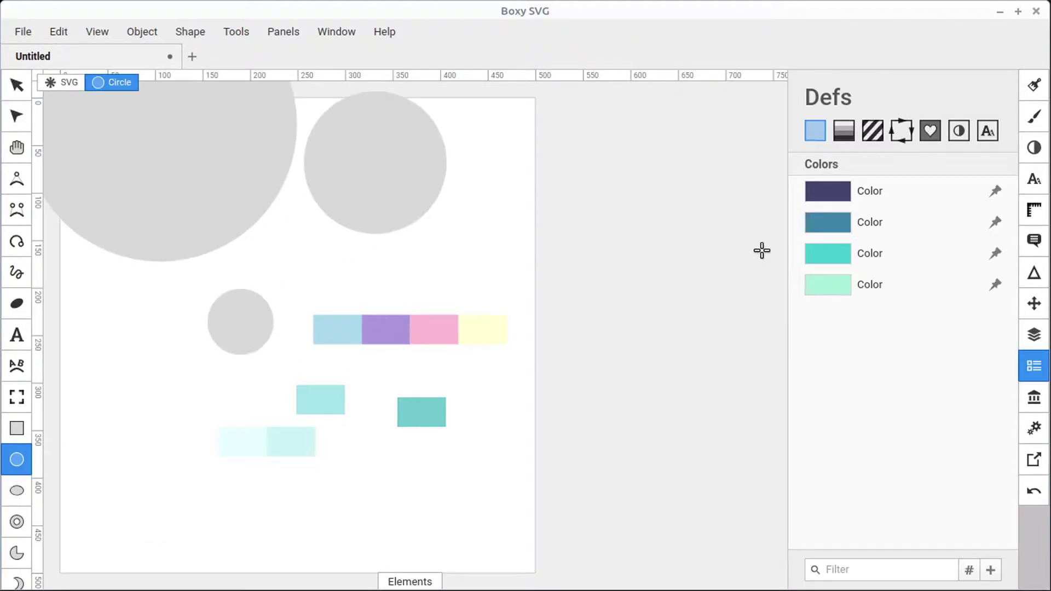
# Fill the top-middle circle dark purple and the small and large circles steel blue from Defs.
pyautogui.click(819, 192)
pyautogui.click(810, 360)
pyautogui.moveTo(843, 196); pyautogui.dragTo(389, 184)
pyautogui.moveTo(821, 224); pyautogui.dragTo(240, 322)
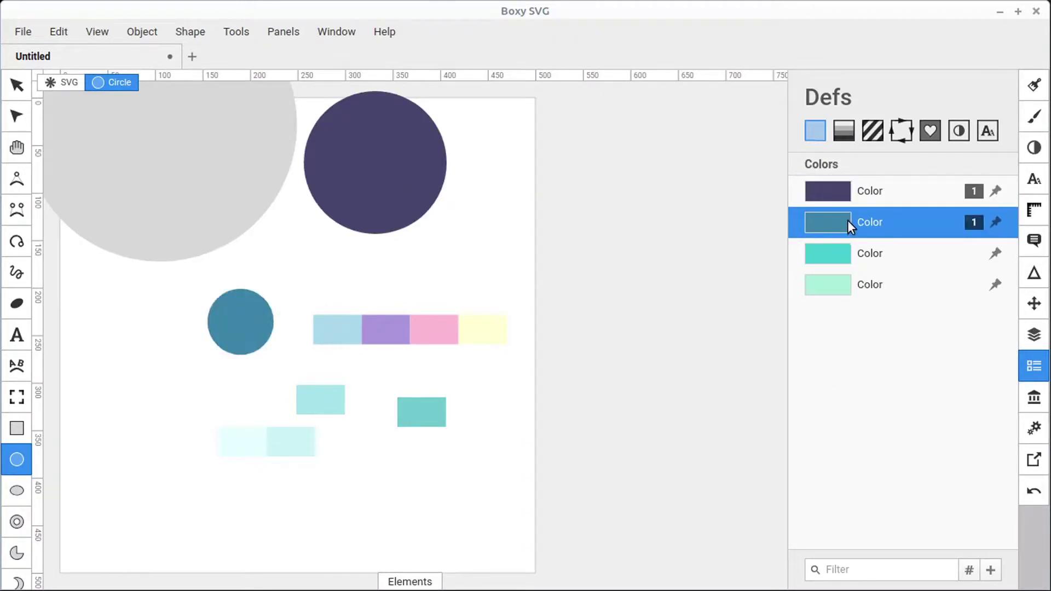
pyautogui.moveTo(200, 176); pyautogui.dragTo(200, 175)
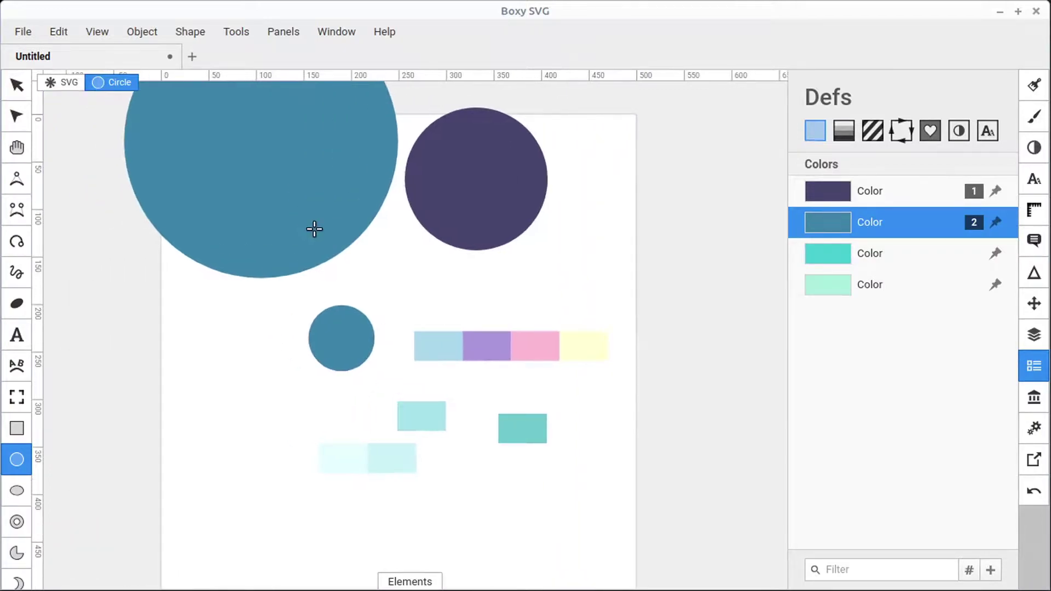
# Inspect the defs colour entries in the SVG source, then hide it and reopen the palette library.
pyautogui.click(420, 583)
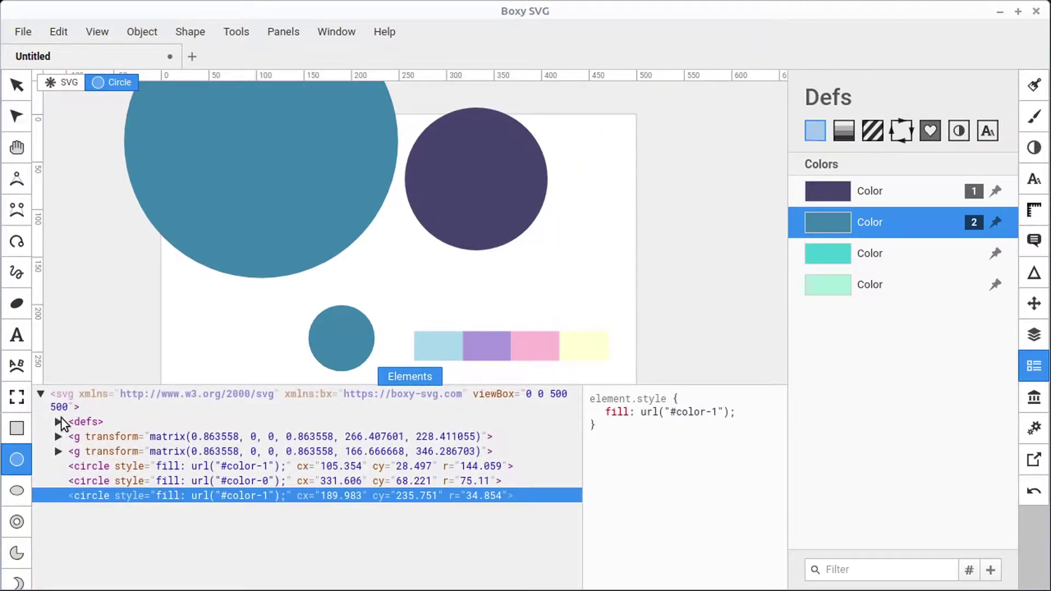
pyautogui.click(58, 422)
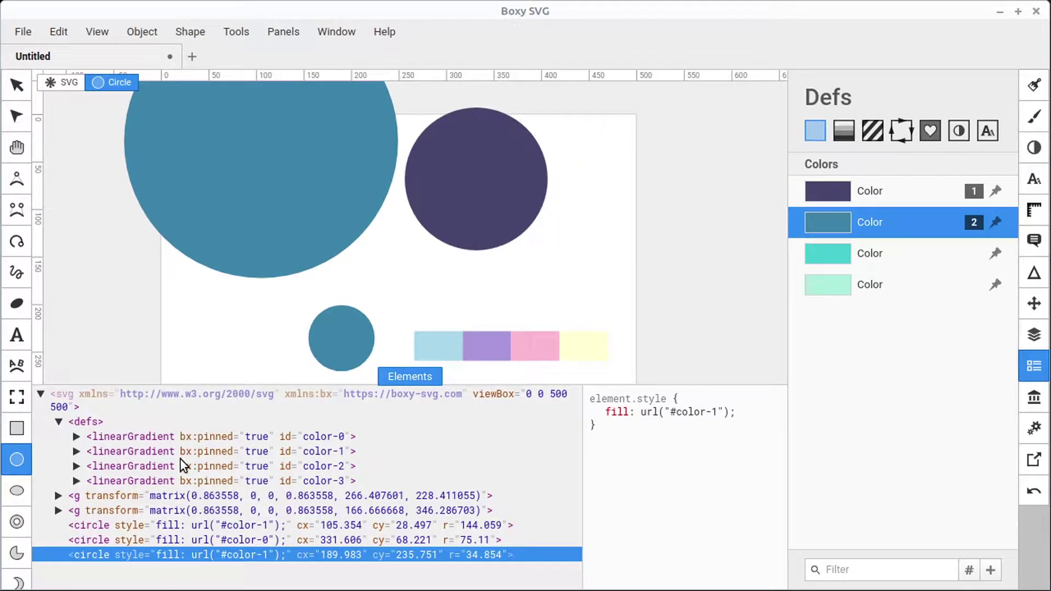
pyautogui.press('Escape')
pyautogui.click(415, 378)
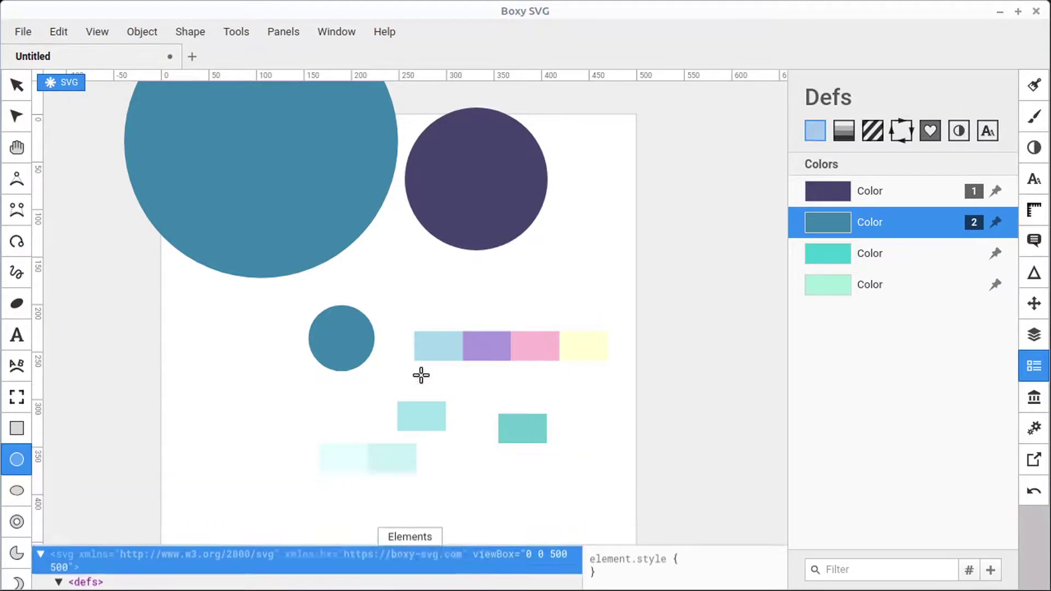
pyautogui.click(1034, 396)
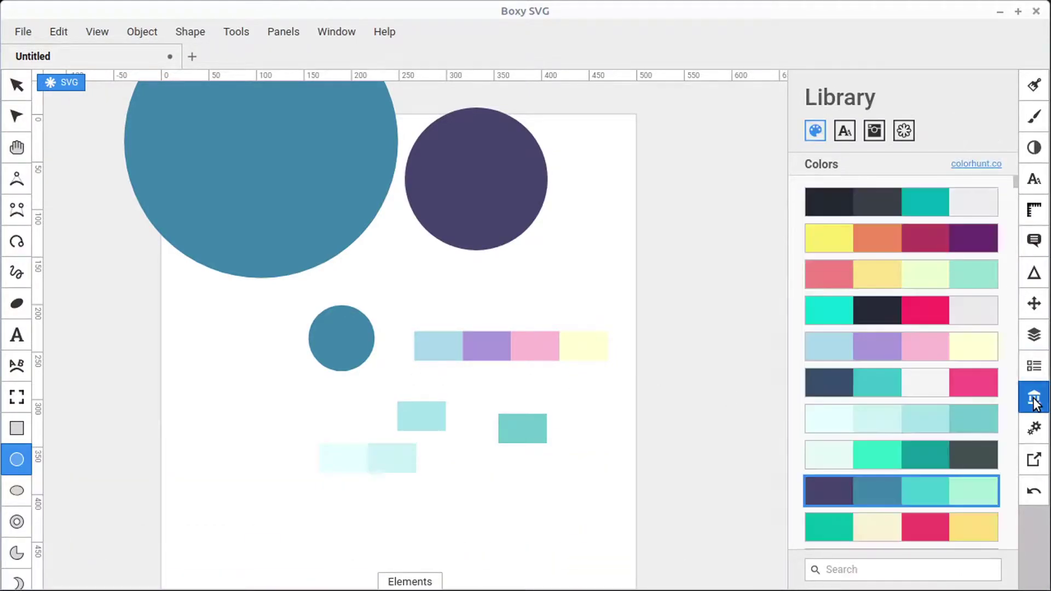
# Search the colour palettes for 'gree' and scroll through the green results.
pyautogui.click(849, 570)
pyautogui.write('red')
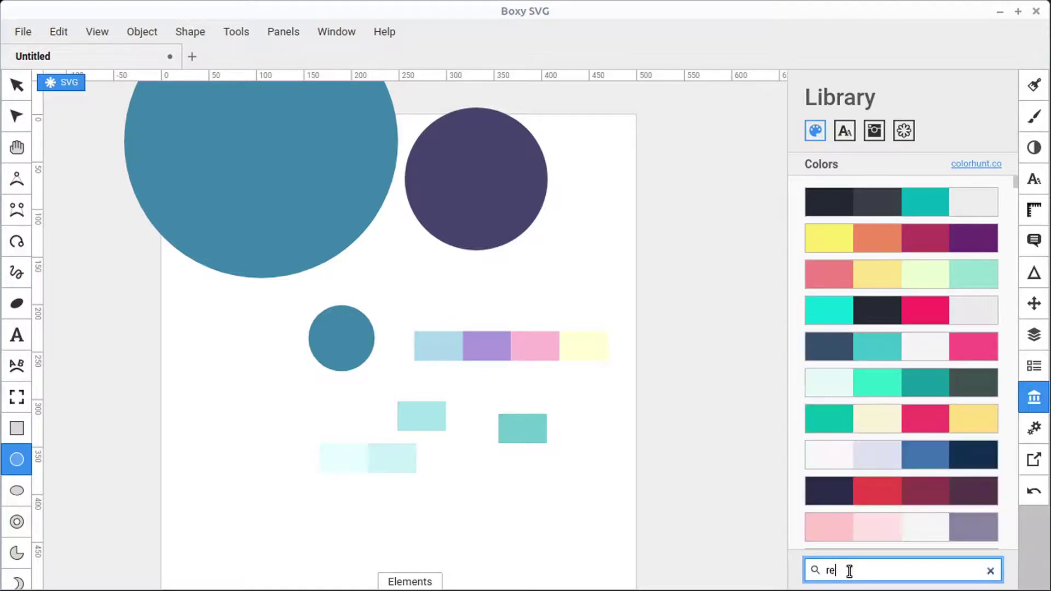
pyautogui.press('BackSpace')
pyautogui.press('BackSpace')
pyautogui.press('BackSpace')
pyautogui.write('gree')
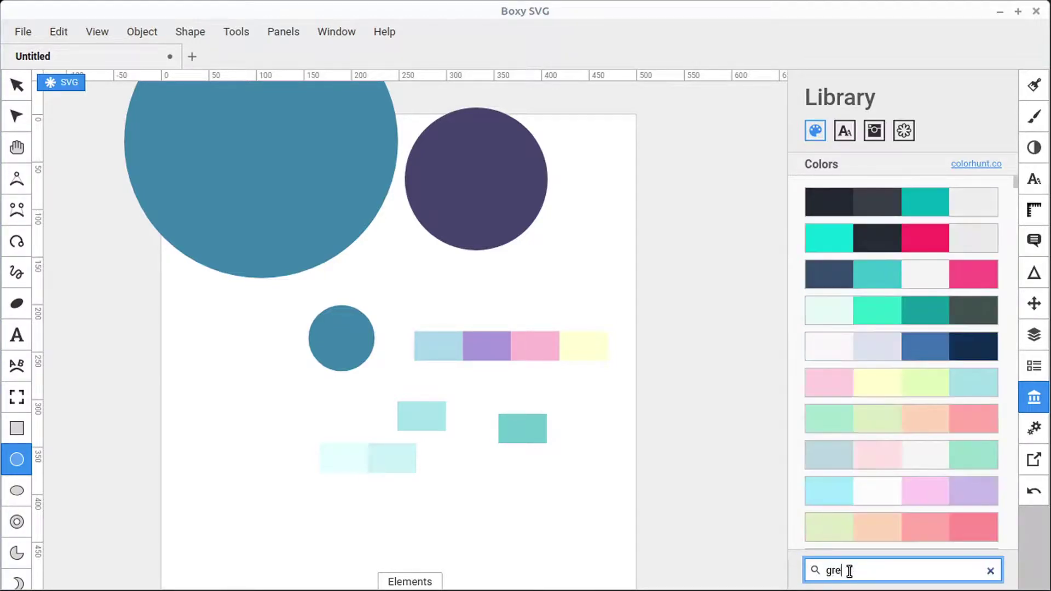
pyautogui.scroll(-10, 895, 314)
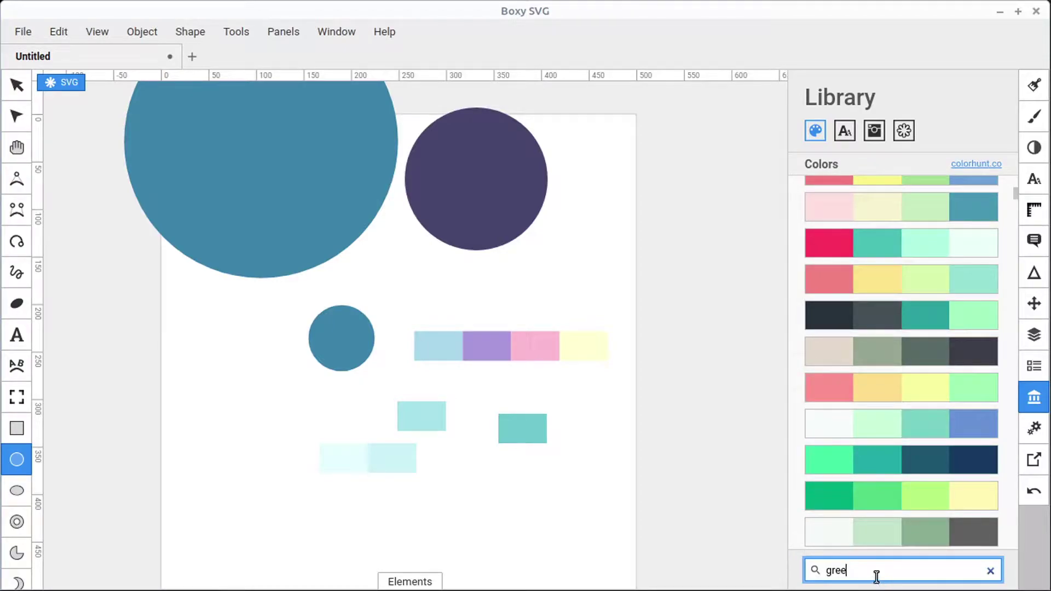
# Scroll the Google fonts to Anton and drag its sample text below the rectangles.
pyautogui.click(848, 135)
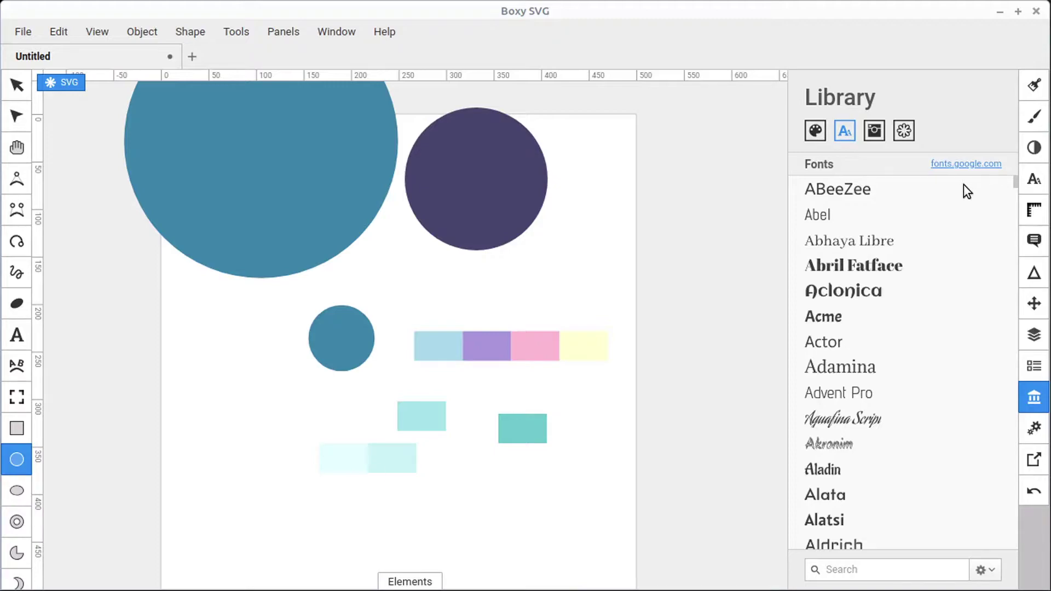
pyautogui.scroll(-5, 870, 350)
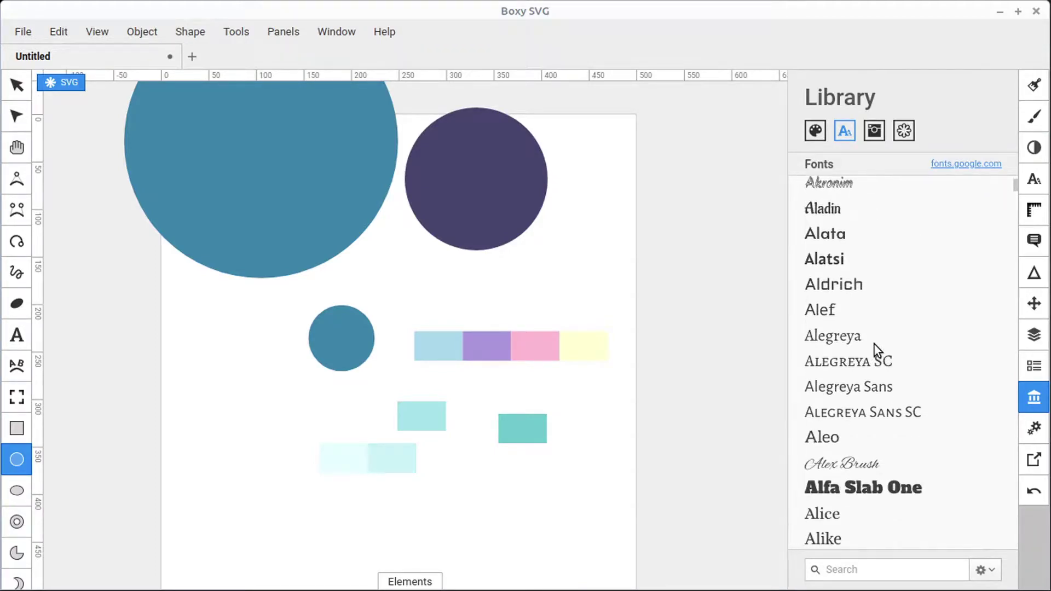
pyautogui.scroll(-3, 875, 348)
pyautogui.scroll(-3, 931, 383)
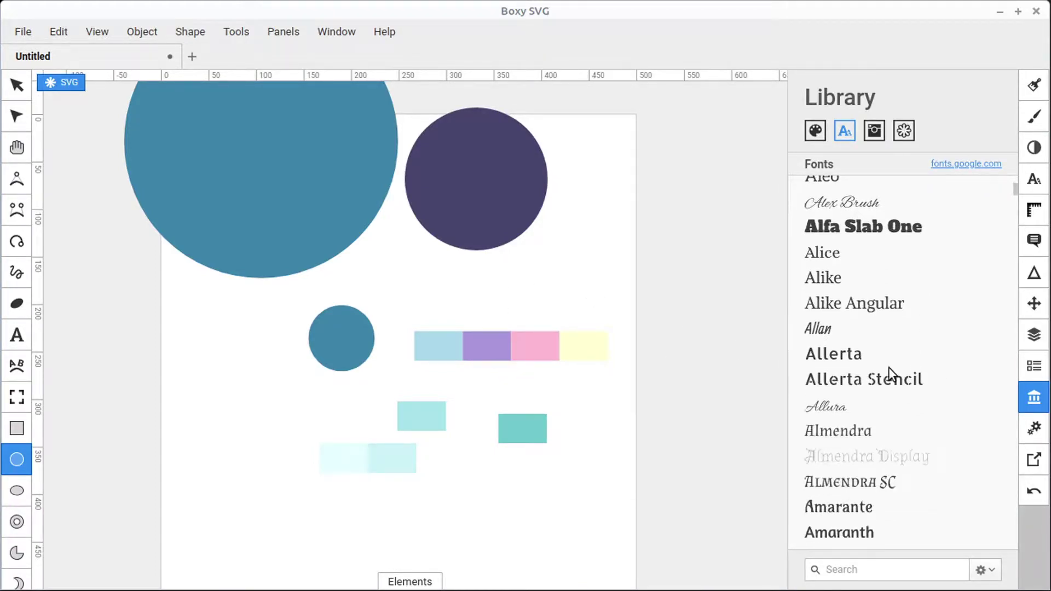
pyautogui.scroll(-4, 887, 362)
pyautogui.scroll(-4, 835, 391)
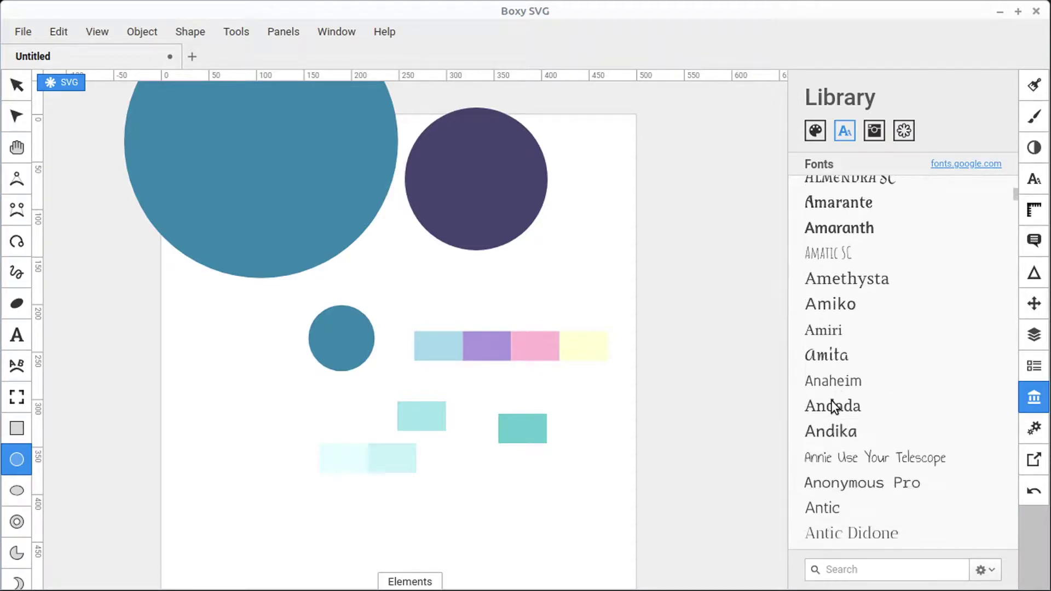
pyautogui.scroll(-4, 833, 406)
pyautogui.moveTo(832, 366); pyautogui.dragTo(360, 502)
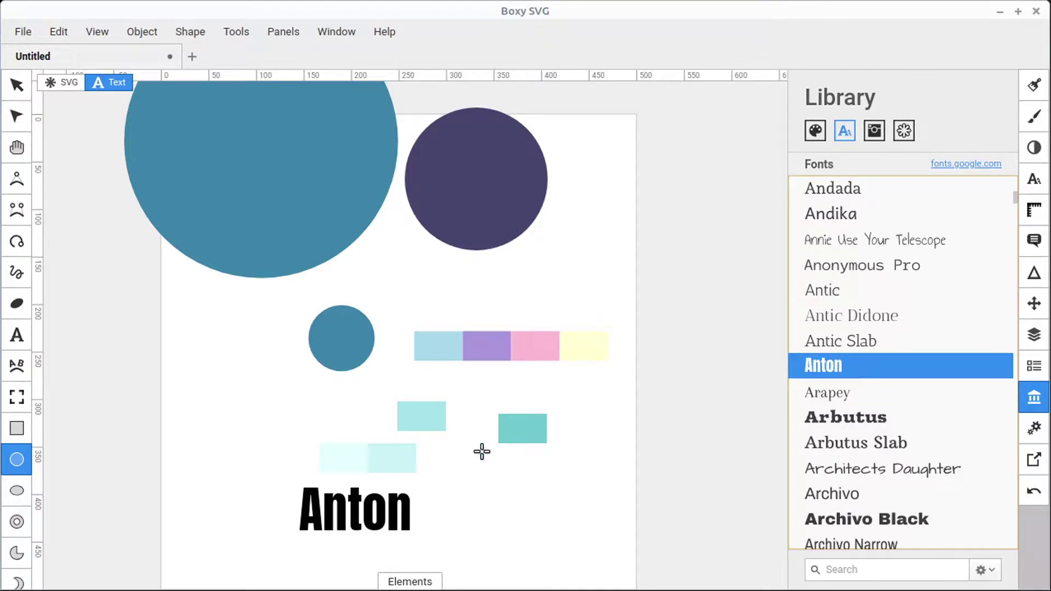
# View the Defs Fonts list showing Anton, and briefly check the defs node in the element tree.
pyautogui.click(1034, 366)
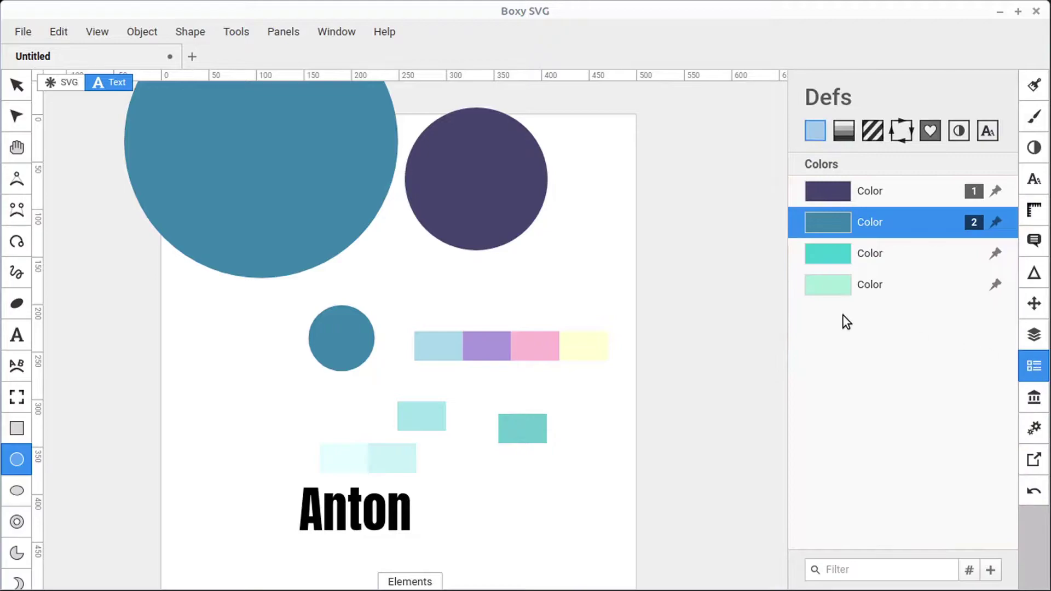
pyautogui.click(990, 133)
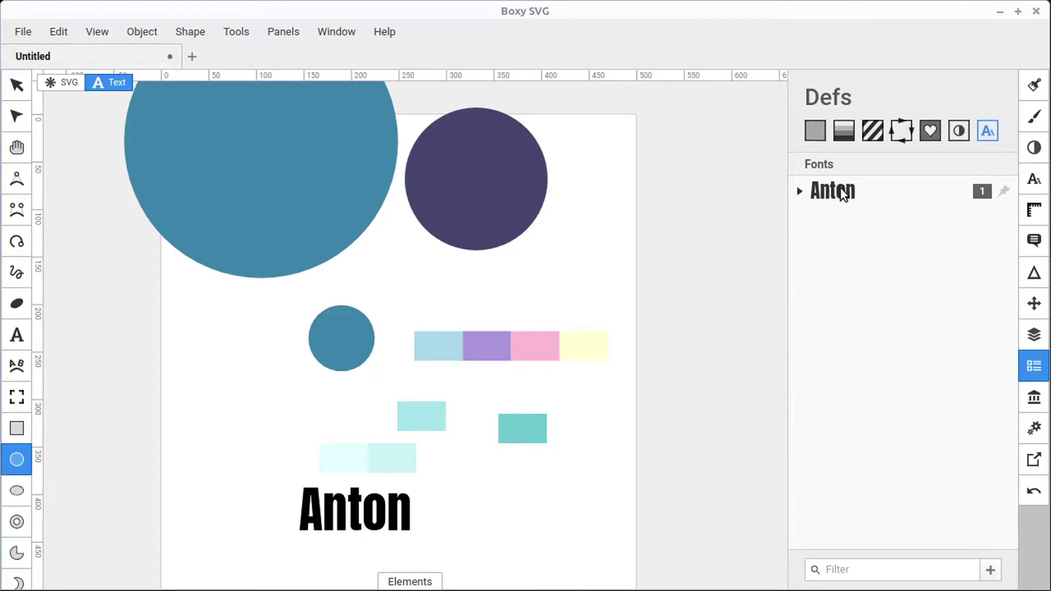
pyautogui.click(429, 576)
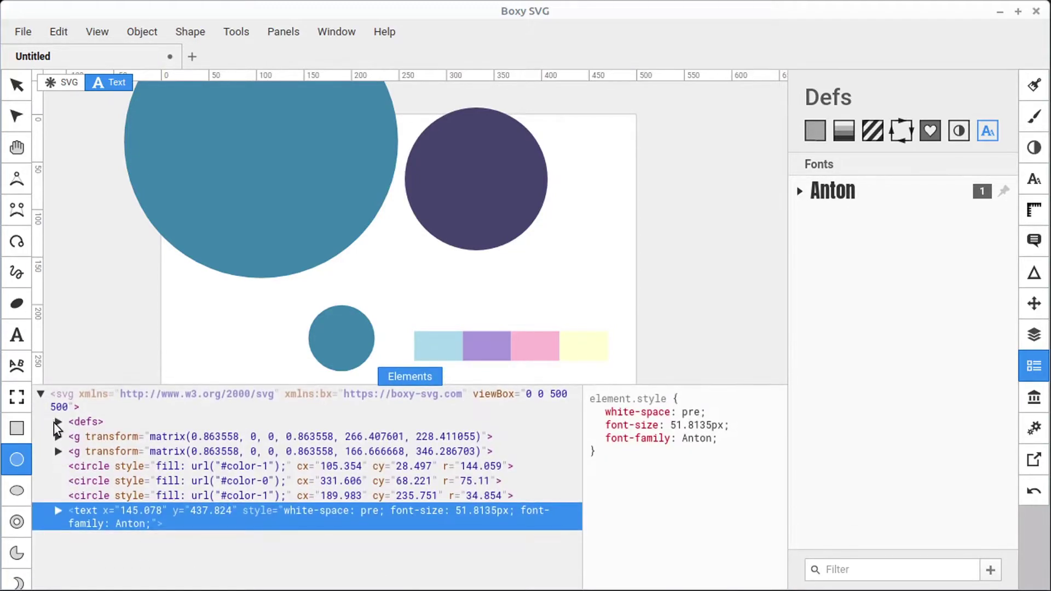
pyautogui.click(58, 422)
pyautogui.click(58, 422)
pyautogui.click(412, 378)
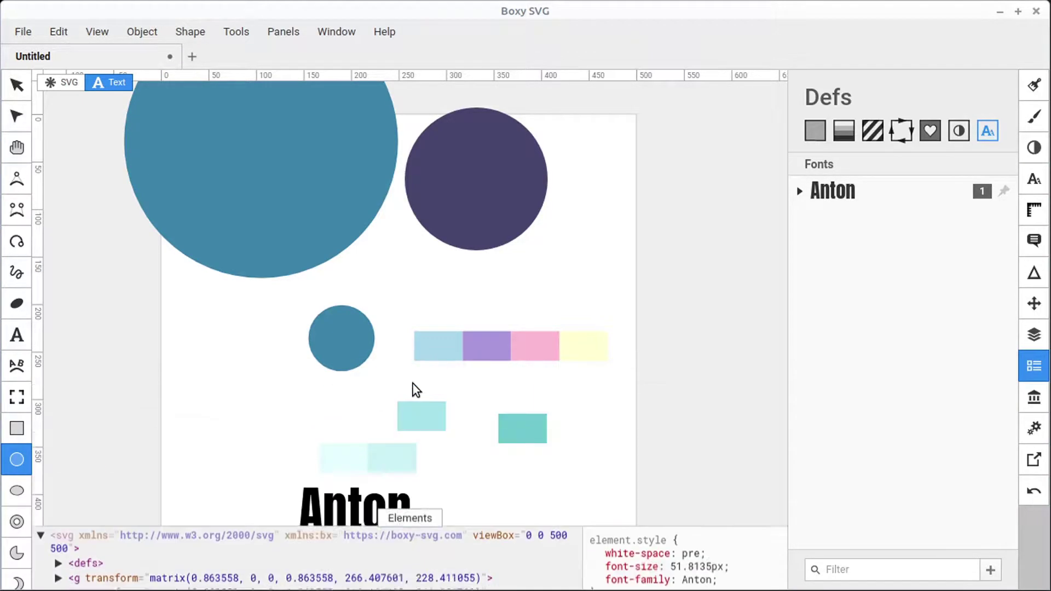
# Add Architects Daughter to Defs from the font library, then search fonts for 'salsa'.
pyautogui.click(1033, 398)
pyautogui.click(827, 399)
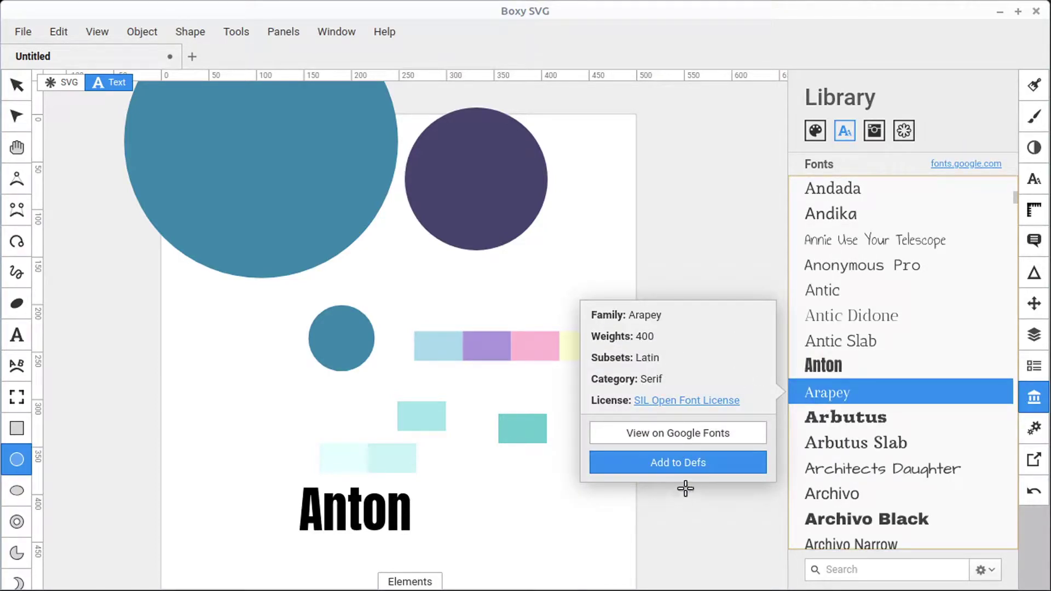
pyautogui.click(835, 472)
pyautogui.click(709, 541)
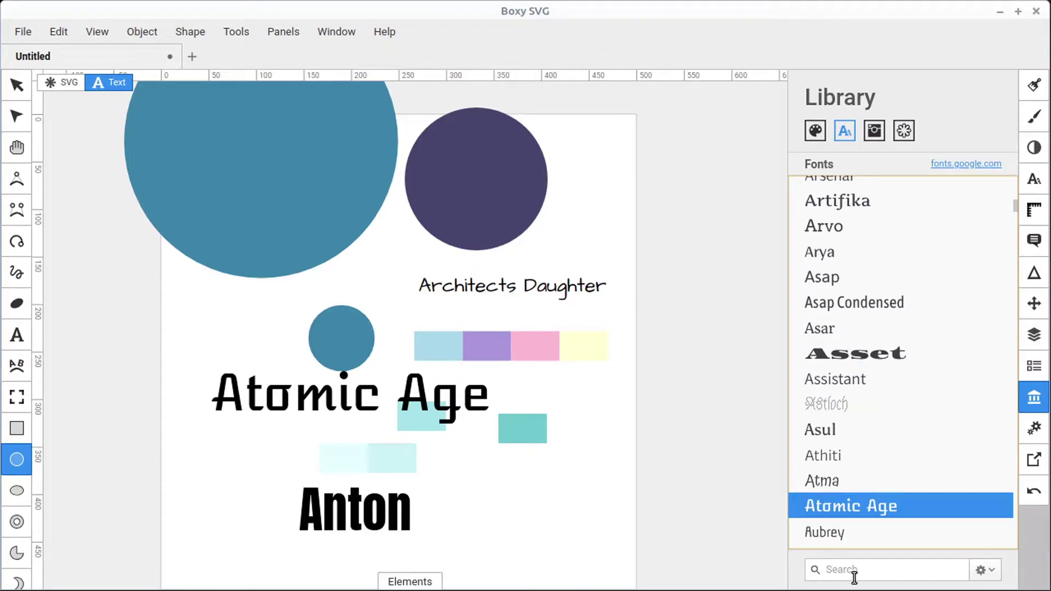
pyautogui.click(846, 572)
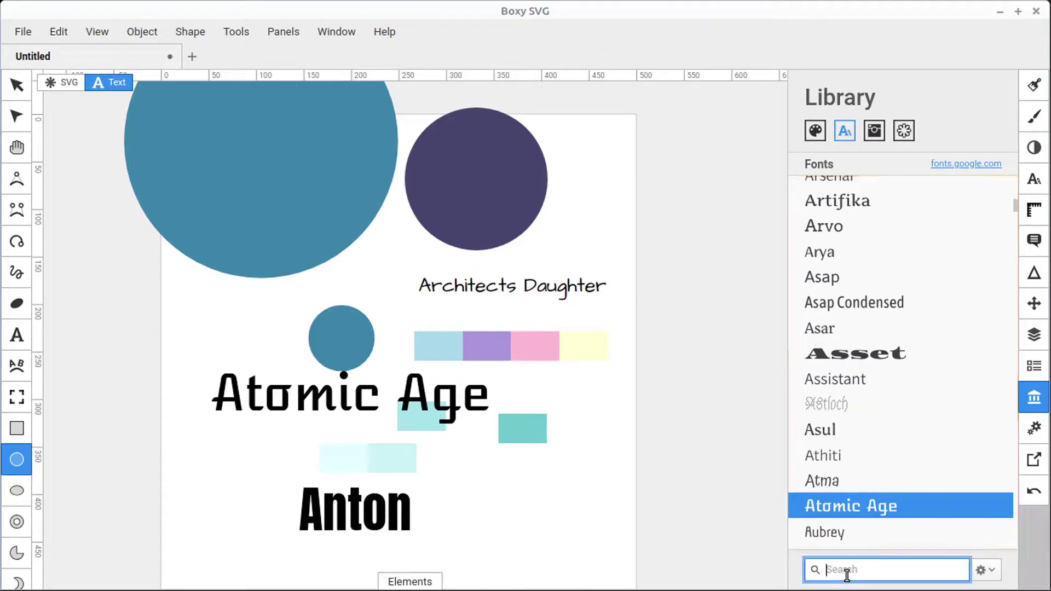
pyautogui.write('sal')
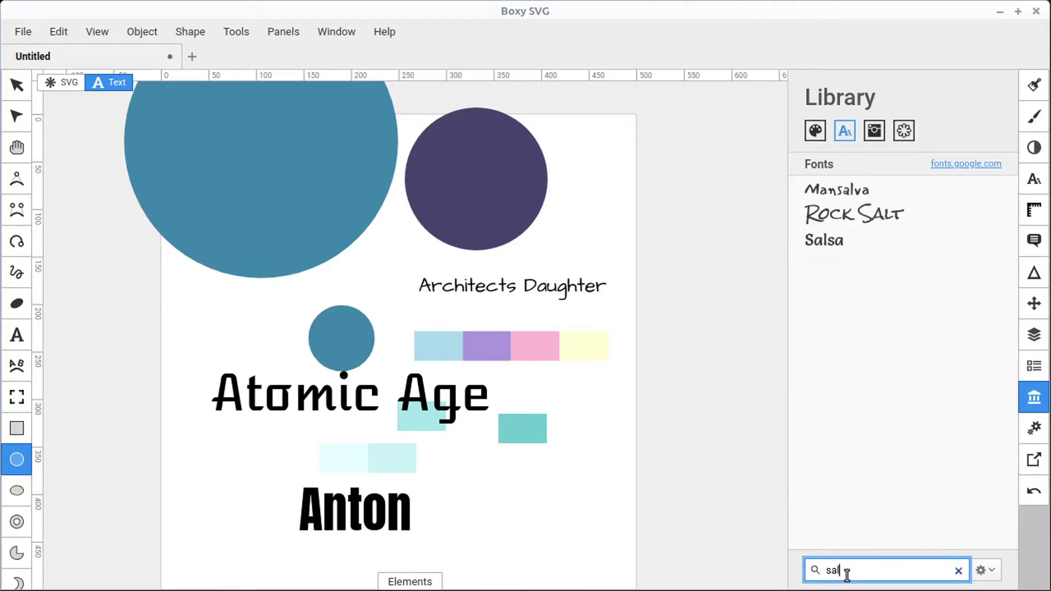
pyautogui.write('sa')
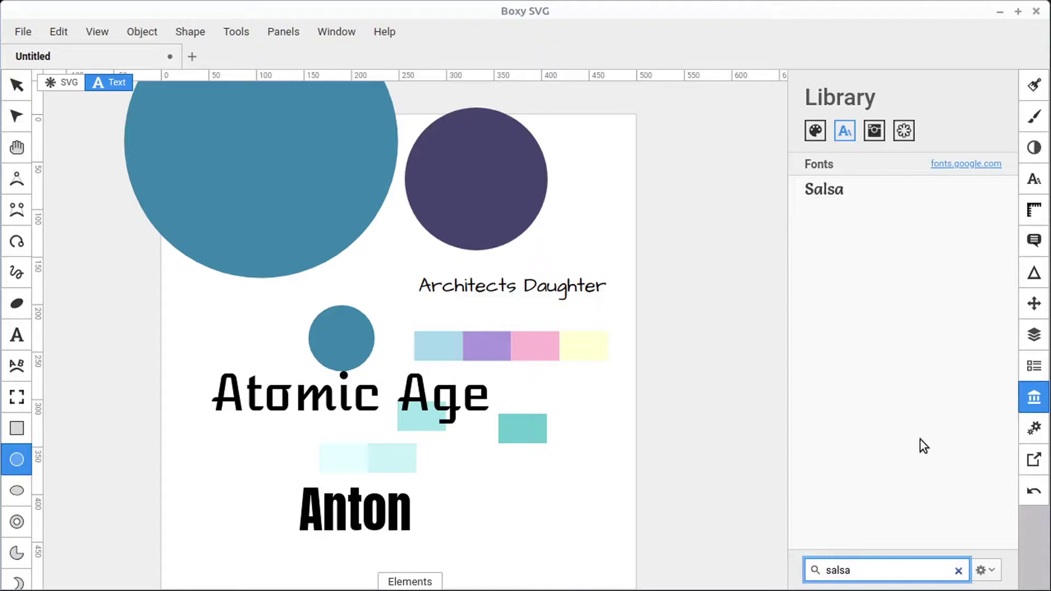
# Clear the search and filter the font library: sort by Latest, category Serif, subset All.
pyautogui.press('BackSpace')
pyautogui.press('BackSpace')
pyautogui.press('BackSpace')
pyautogui.press('BackSpace')
pyautogui.press('BackSpace')
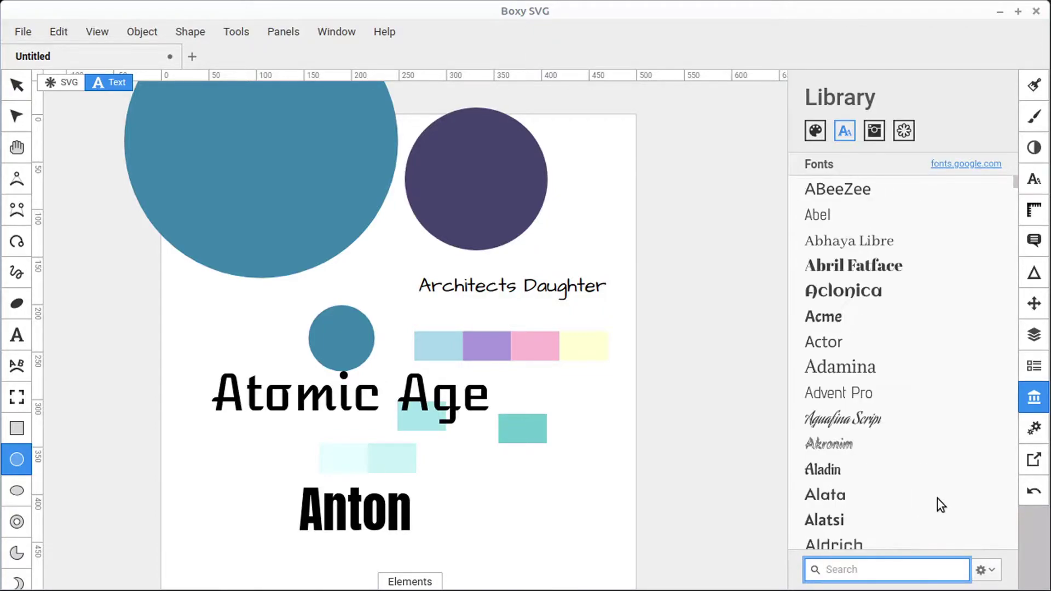
pyautogui.click(994, 569)
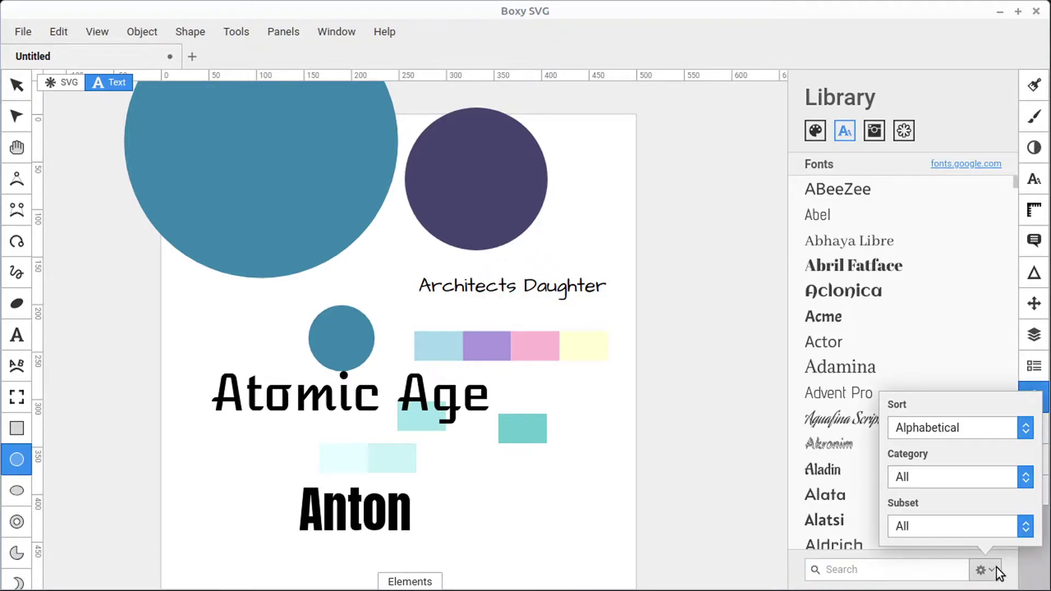
pyautogui.click(1017, 429)
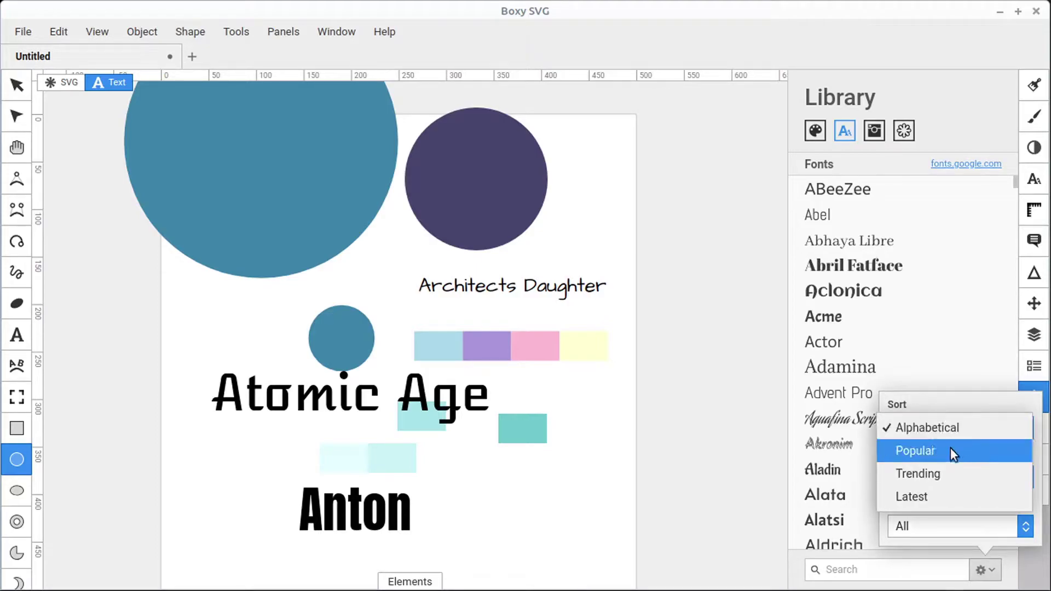
pyautogui.click(930, 497)
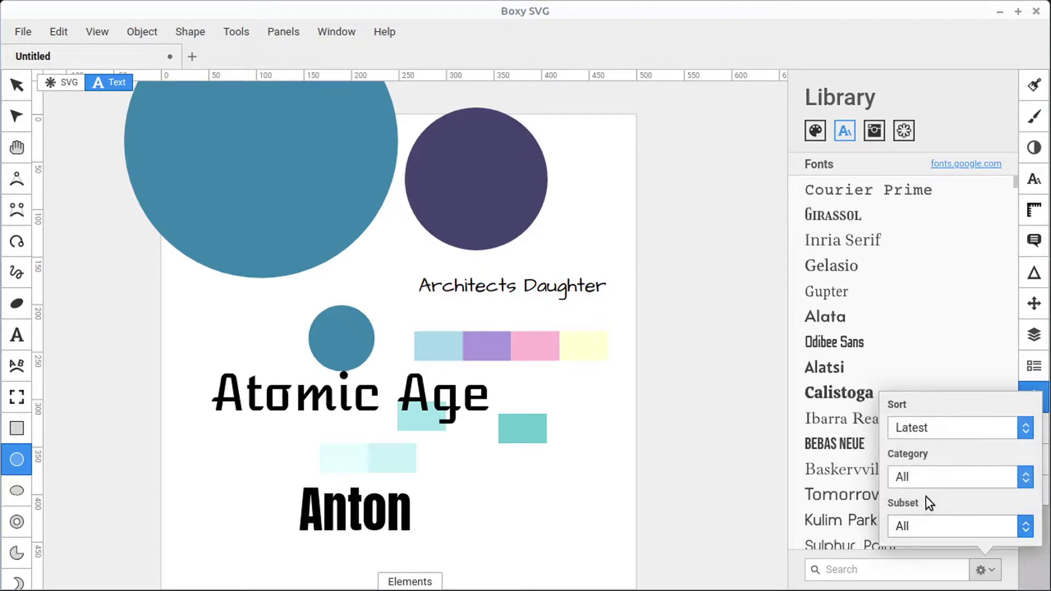
pyautogui.click(1026, 487)
pyautogui.click(919, 532)
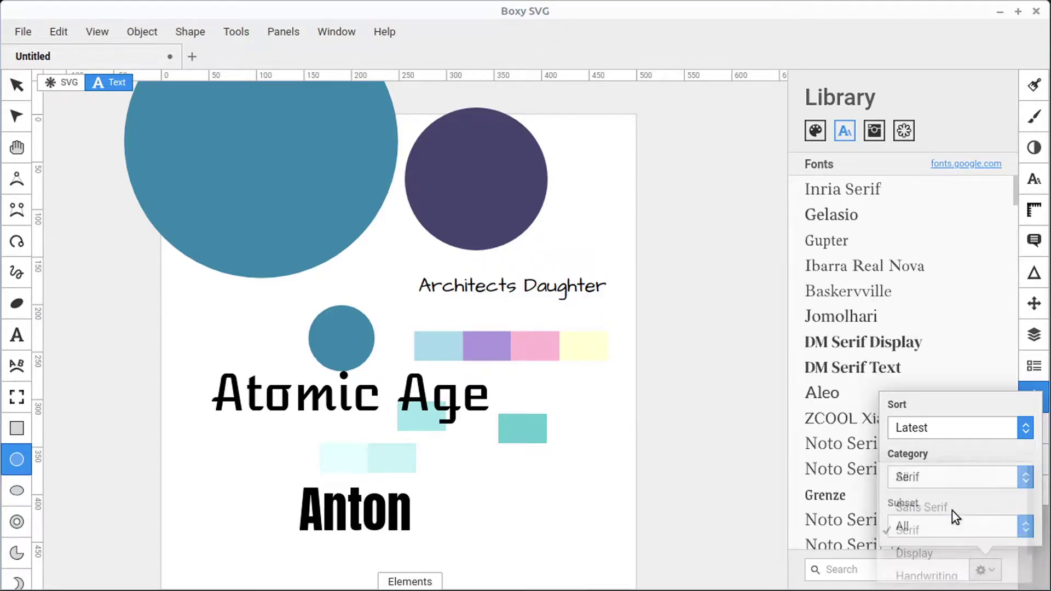
pyautogui.click(1024, 527)
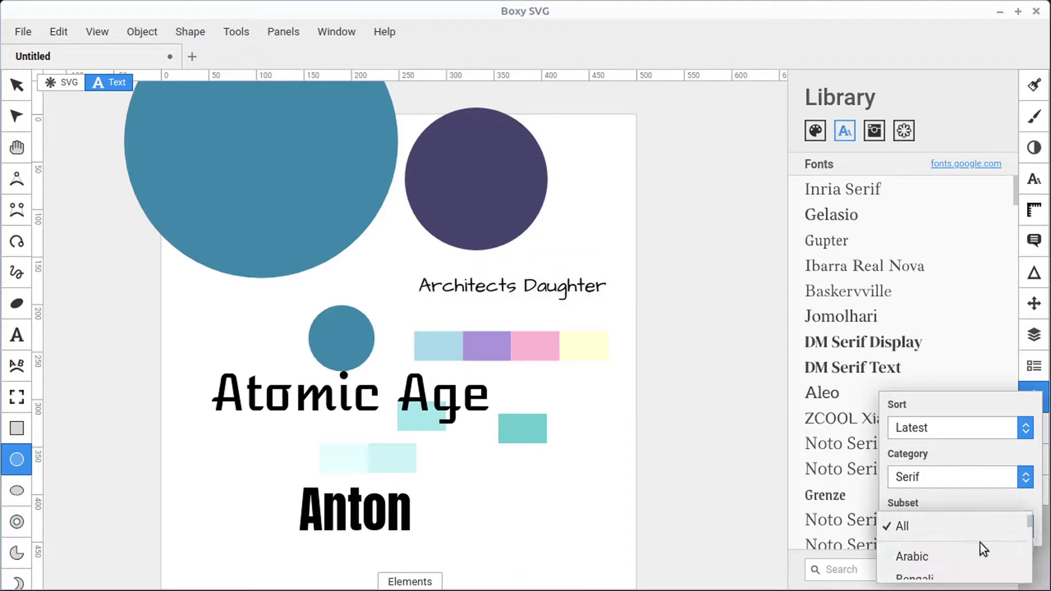
pyautogui.scroll(-5, 963, 549)
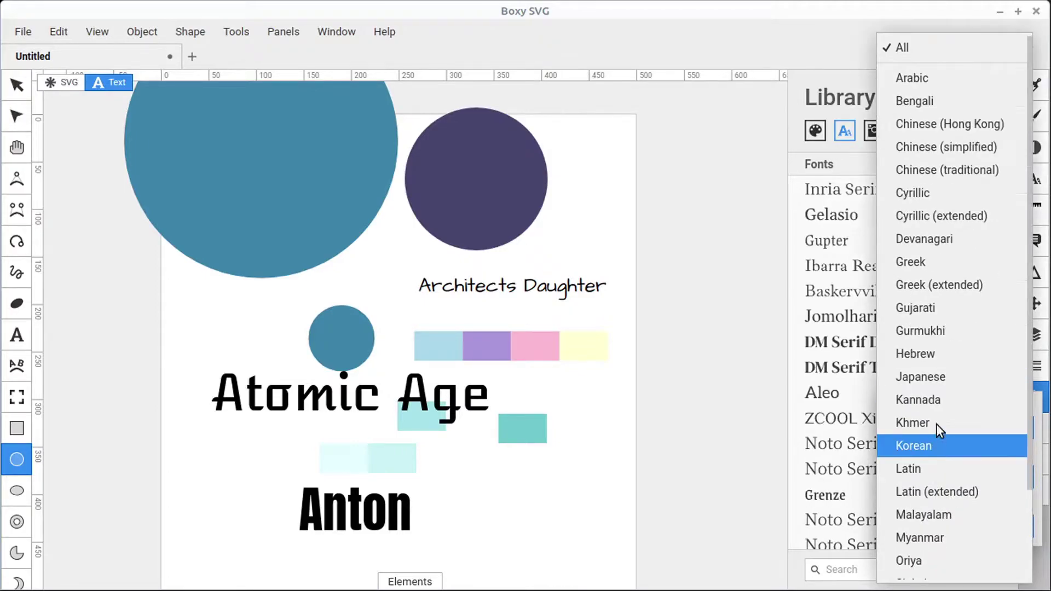
pyautogui.click(846, 572)
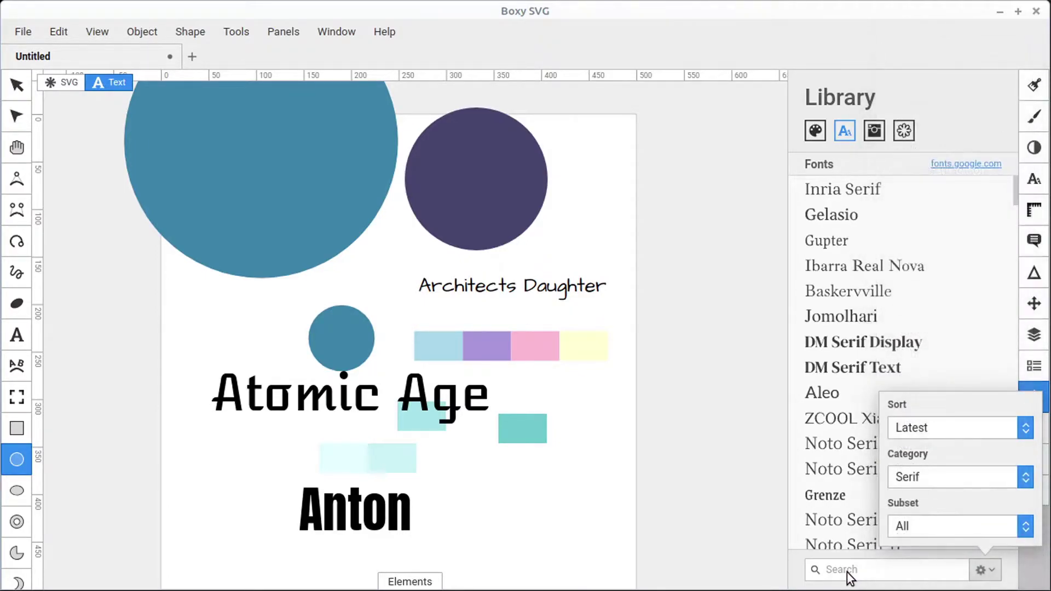
pyautogui.click(990, 573)
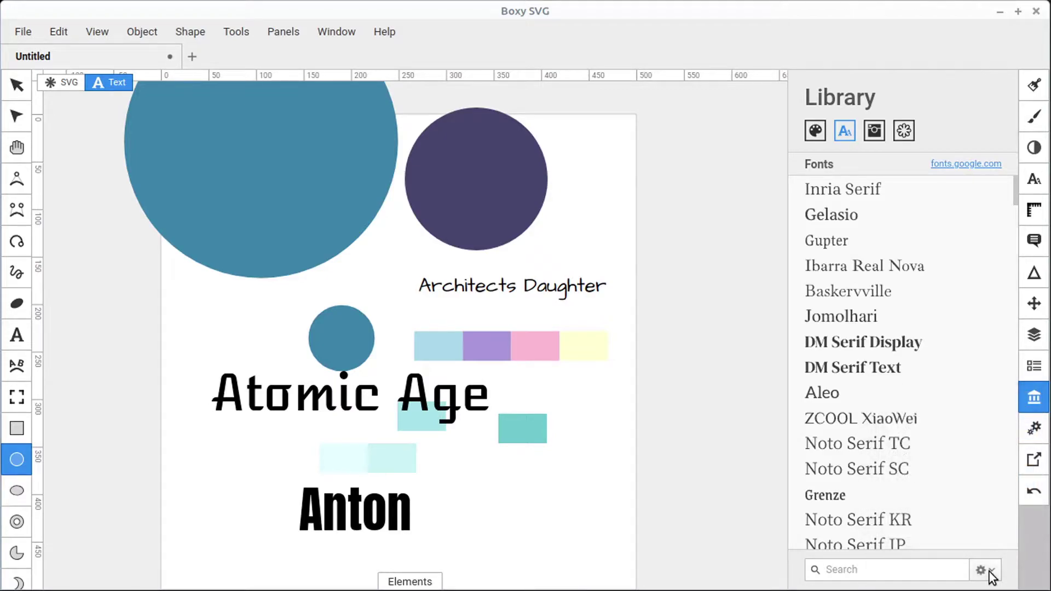
# Place the iguana photo from the Pixabay Photos library onto the page.
pyautogui.click(874, 132)
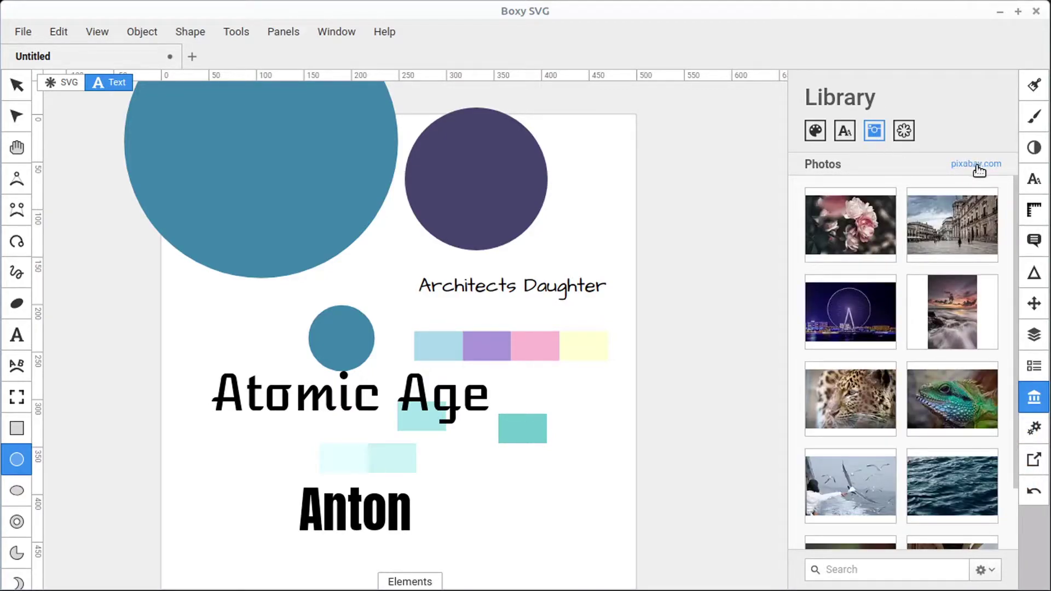
pyautogui.click(903, 132)
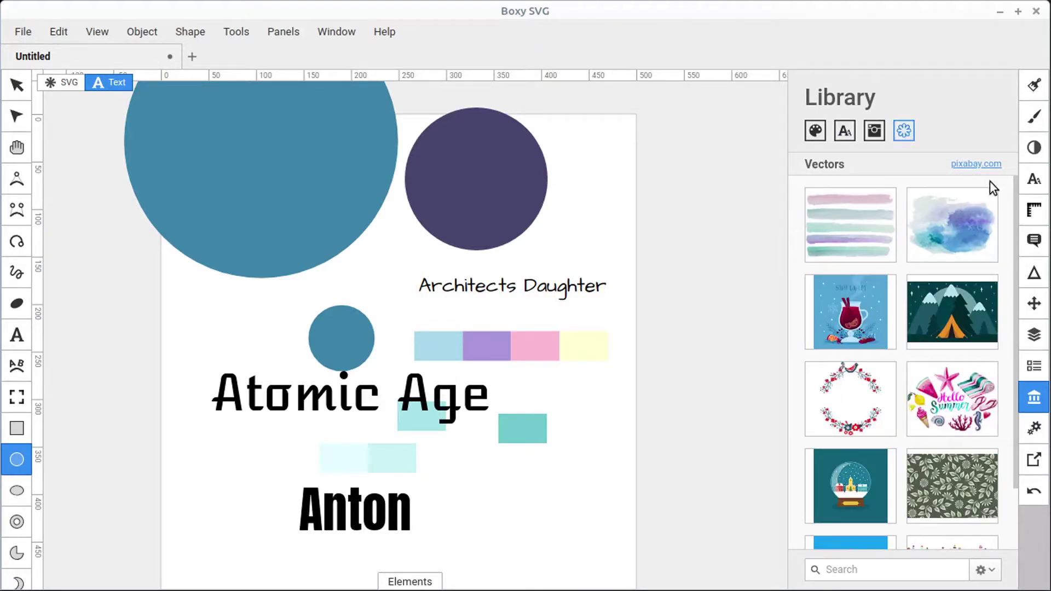
pyautogui.click(875, 131)
pyautogui.scroll(-2, 938, 339)
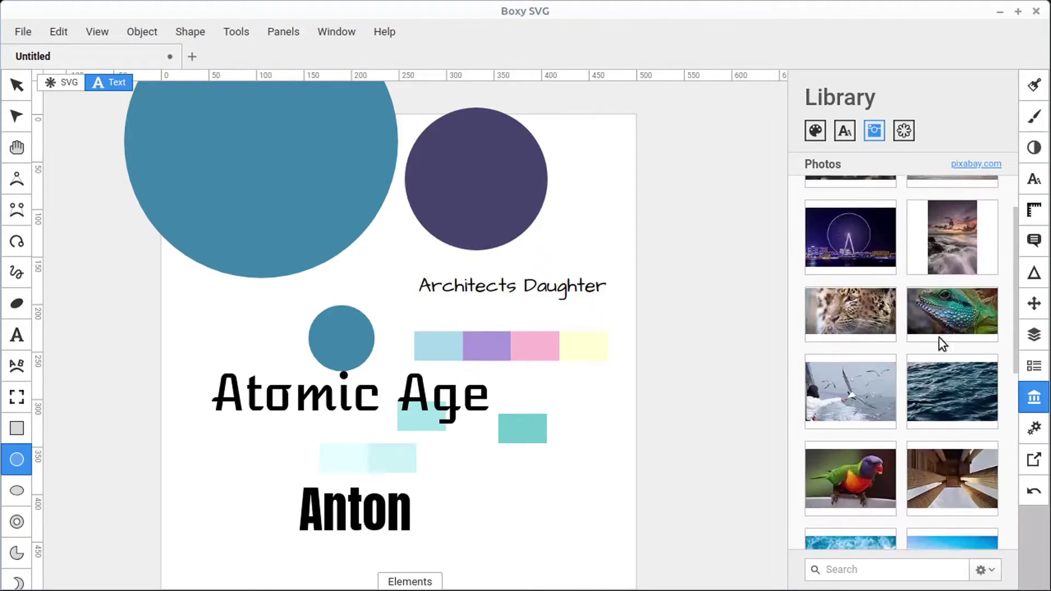
pyautogui.scroll(1, 939, 337)
pyautogui.moveTo(970, 363); pyautogui.dragTo(411, 468)
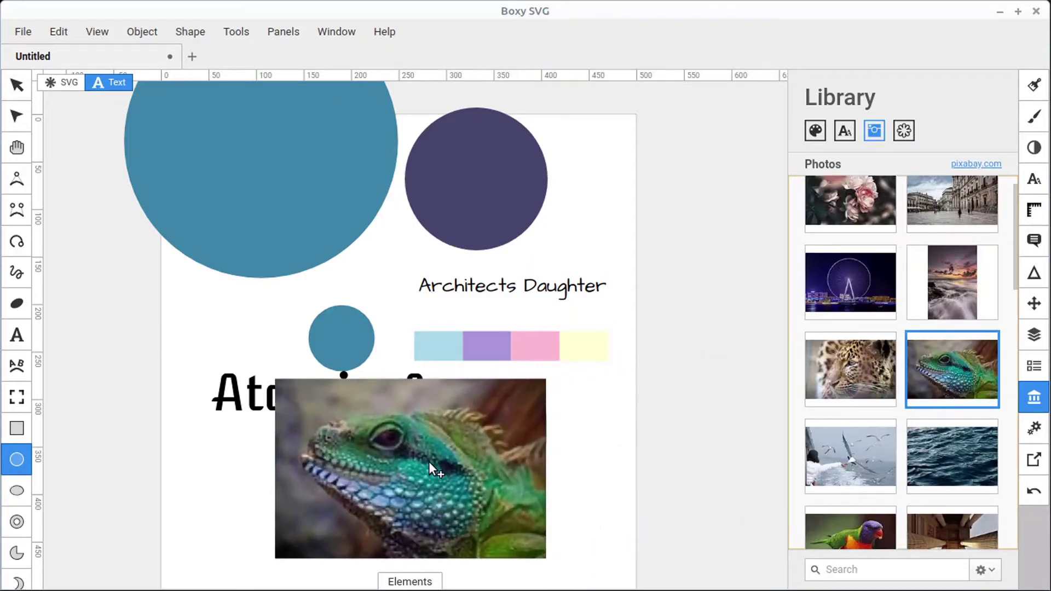
# Search the photos for 'house' and place a house photo near the page top.
pyautogui.scroll(-5, 862, 460)
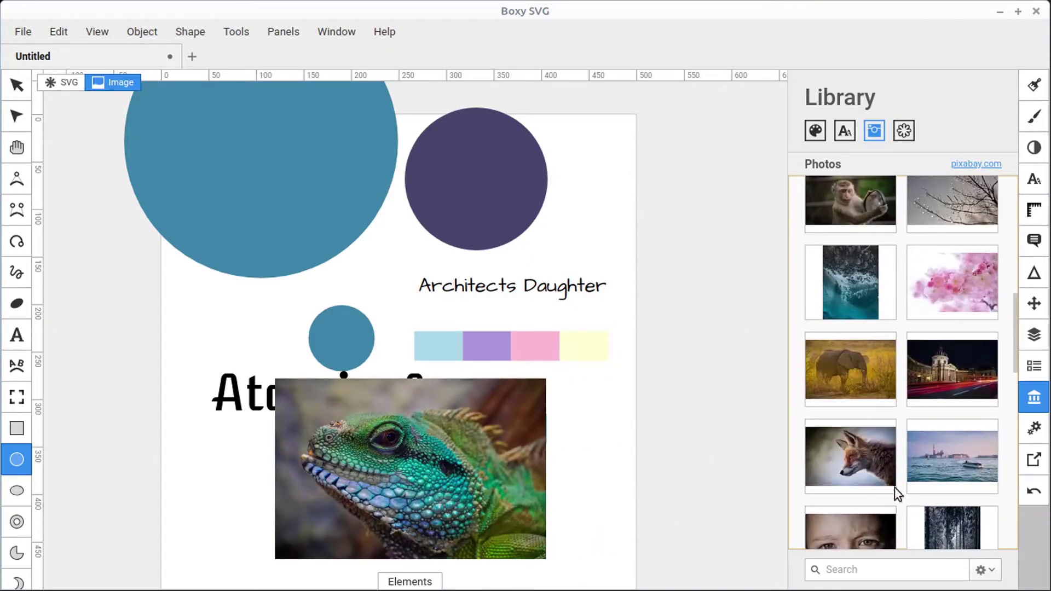
pyautogui.click(885, 564)
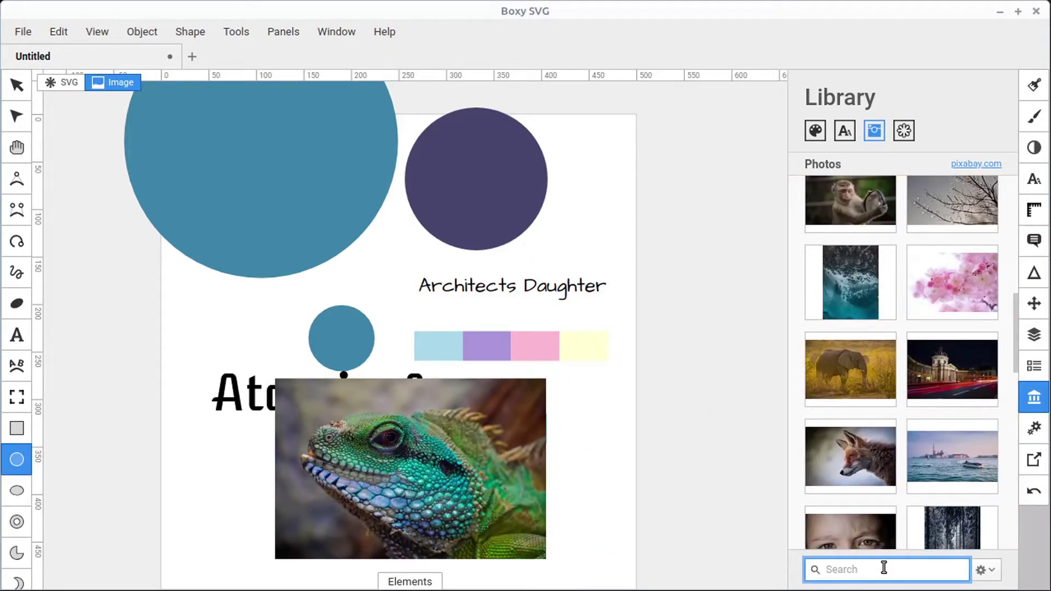
pyautogui.write('house')
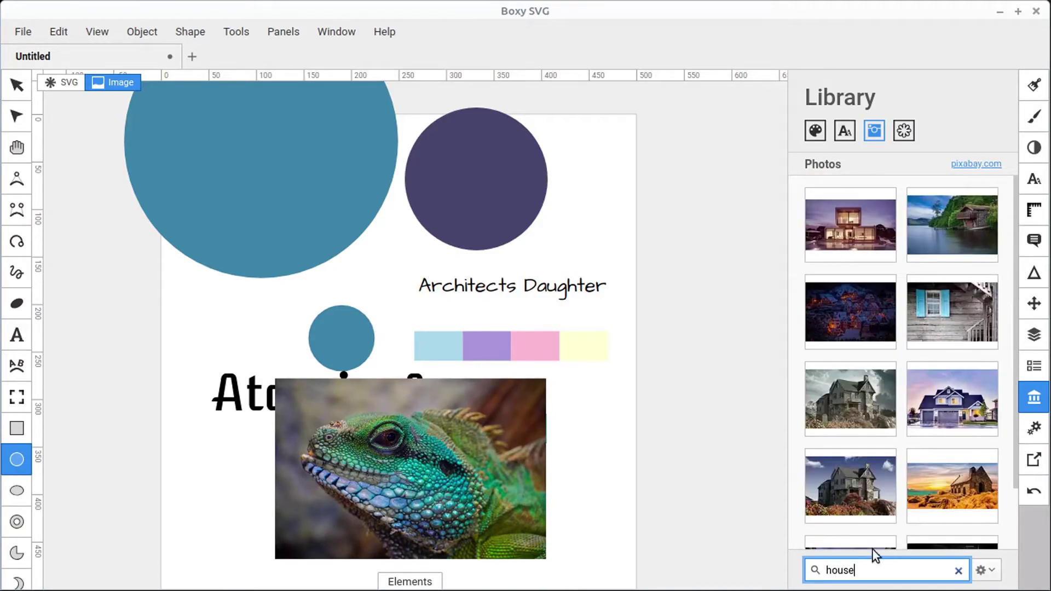
pyautogui.scroll(-2, 914, 468)
pyautogui.moveTo(869, 422); pyautogui.dragTo(433, 243)
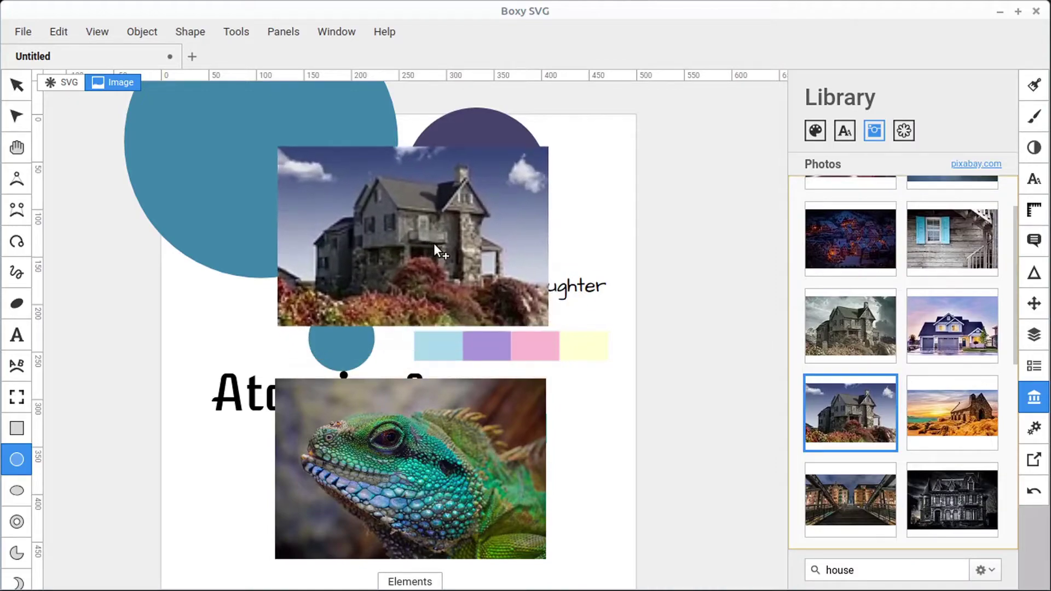
# Filter the photos to the Food category and clear the 'house' search term.
pyautogui.click(989, 571)
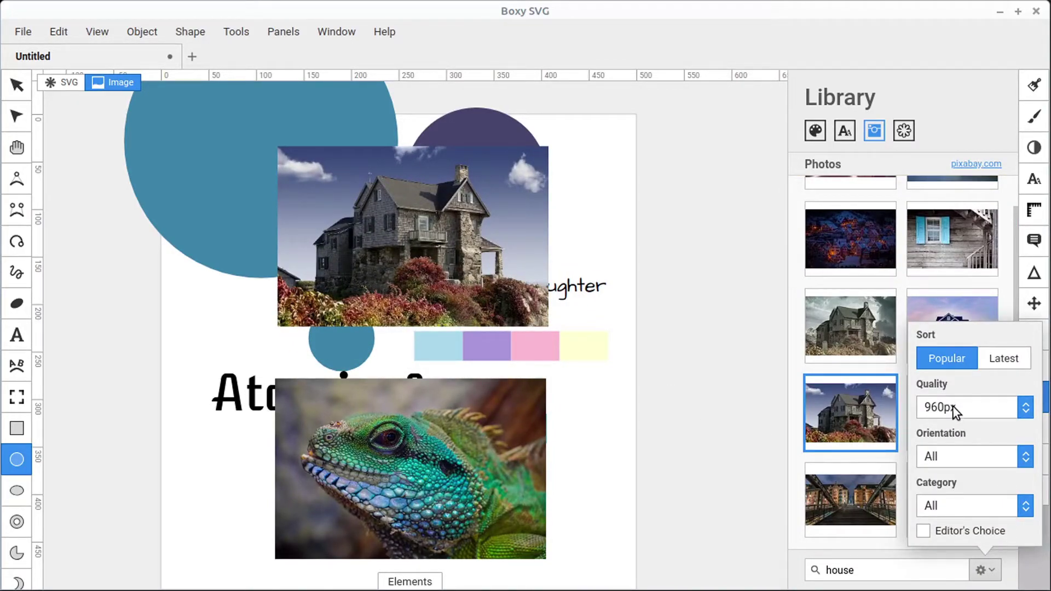
pyautogui.click(1025, 459)
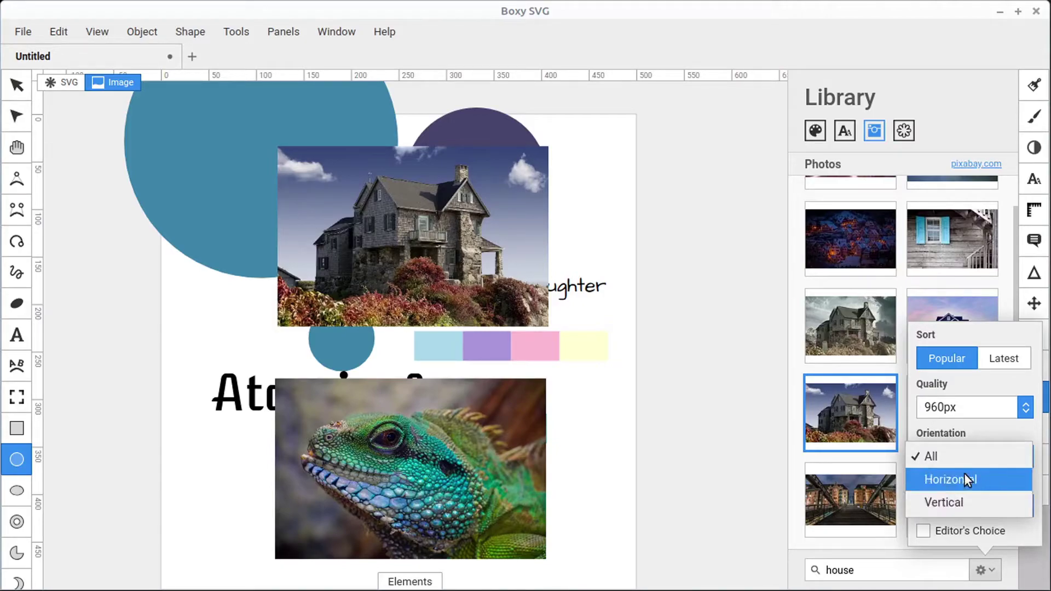
pyautogui.click(986, 435)
pyautogui.click(1020, 506)
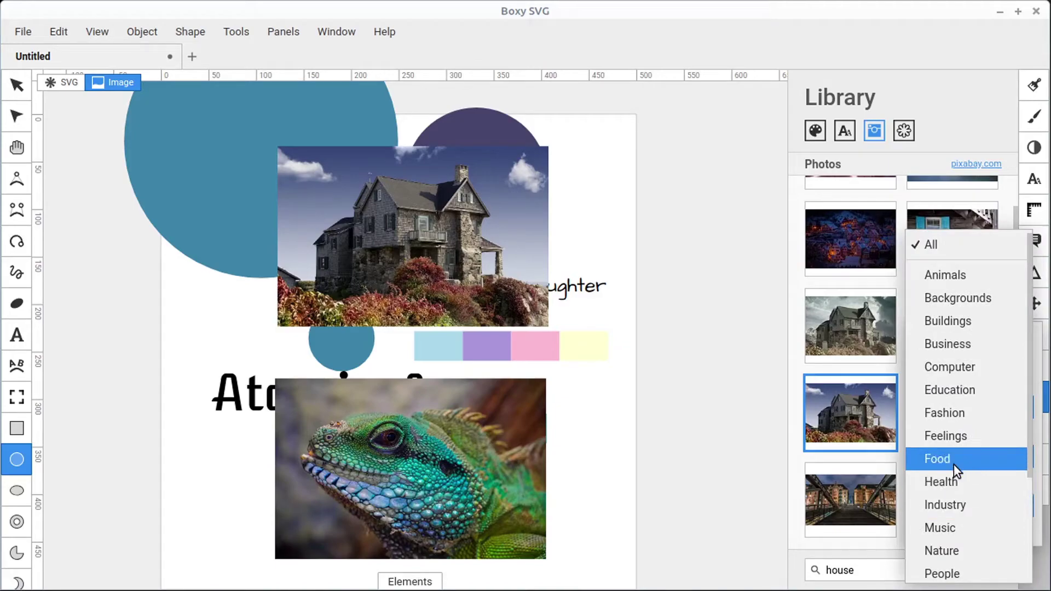
pyautogui.click(953, 464)
pyautogui.click(872, 573)
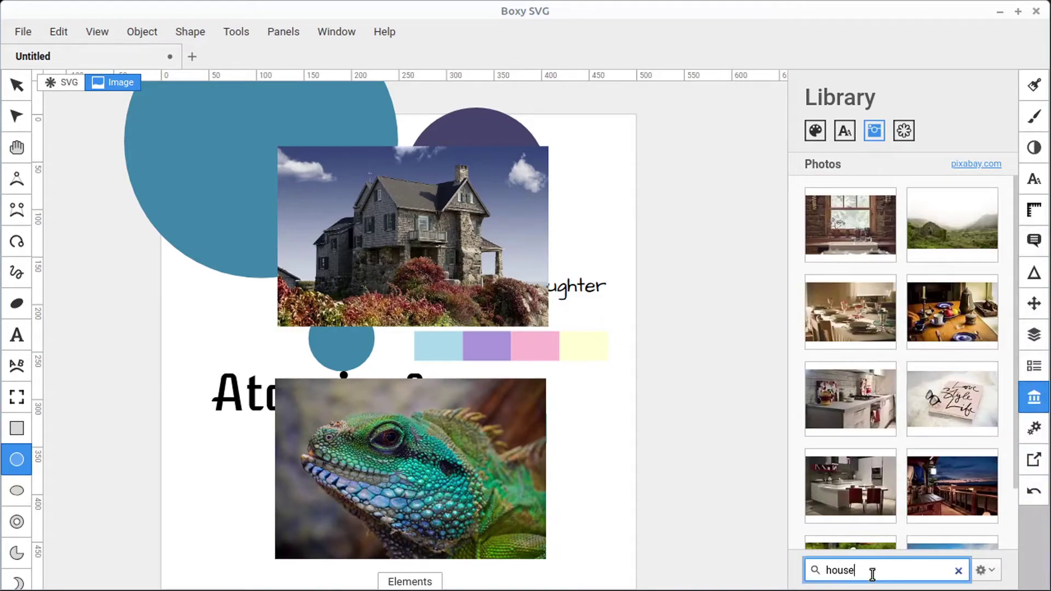
pyautogui.press('BackSpace')
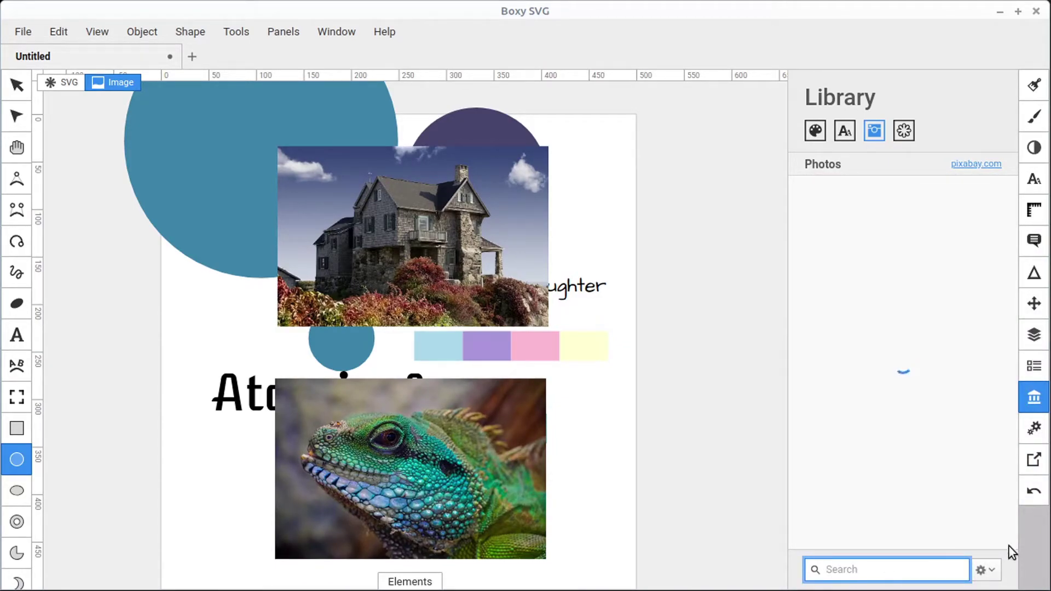
# Show Nature photos sorted by Latest and place the woman-with-camera photo on the canvas.
pyautogui.click(985, 570)
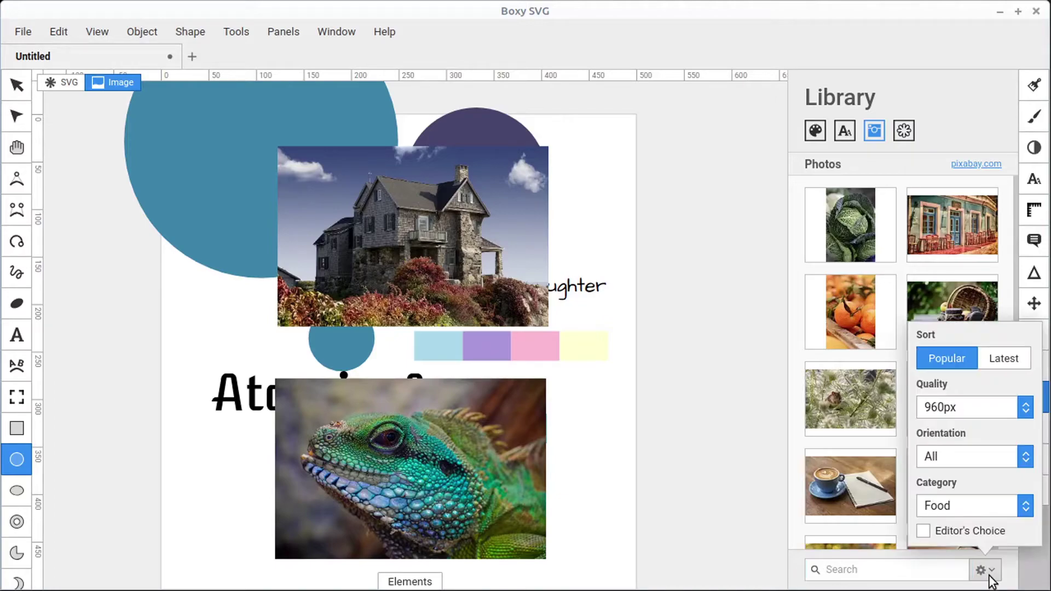
pyautogui.click(966, 507)
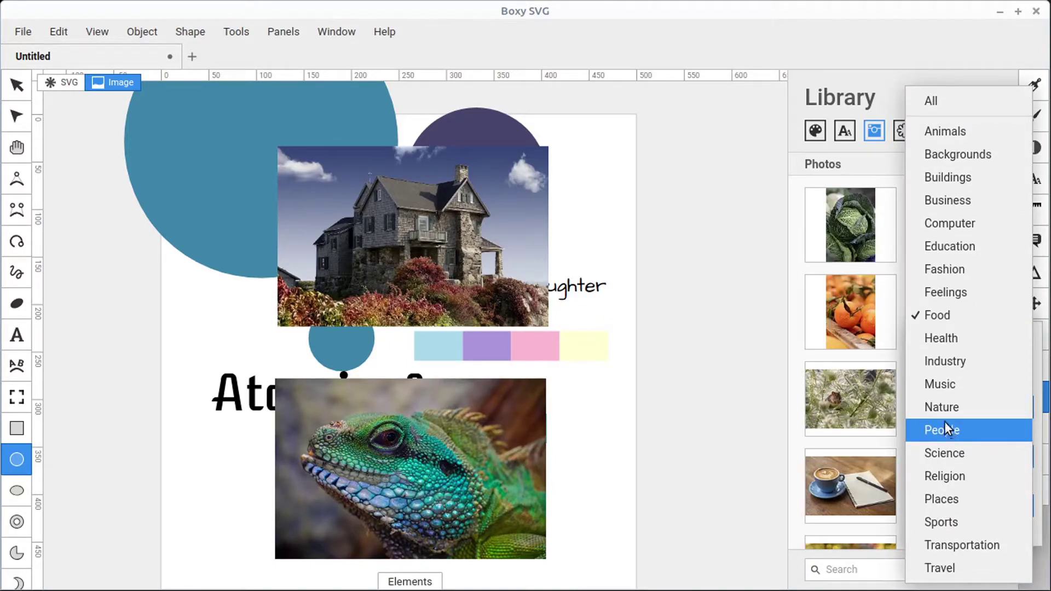
pyautogui.click(937, 407)
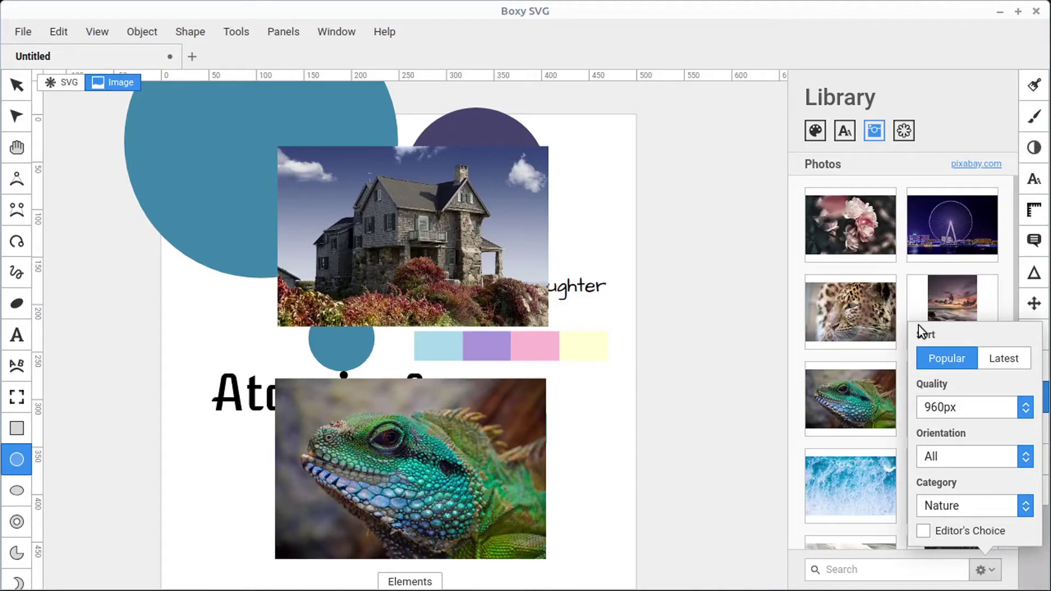
pyautogui.click(1009, 362)
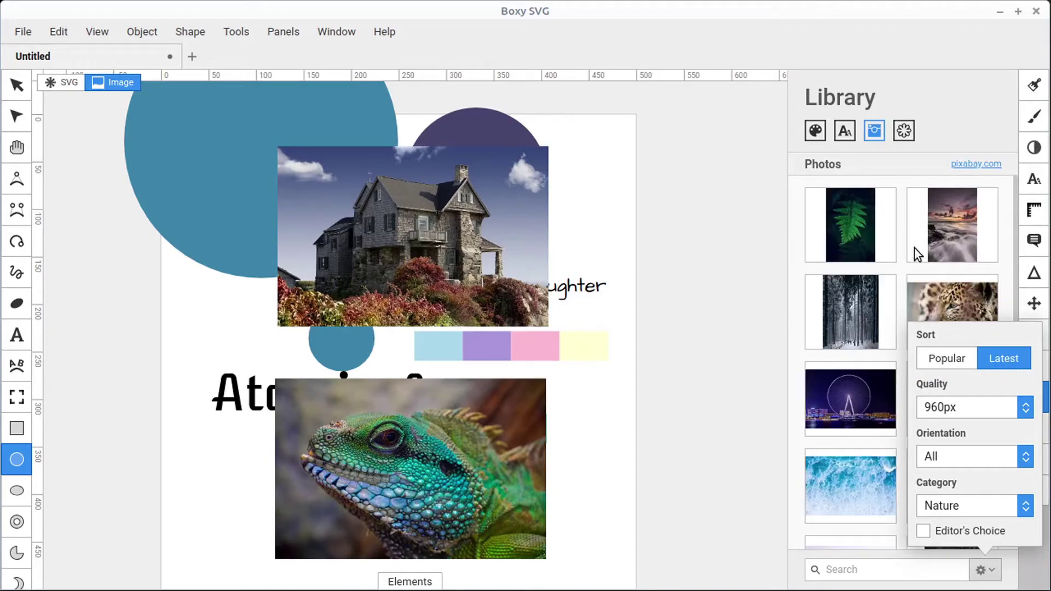
pyautogui.click(994, 570)
pyautogui.moveTo(957, 402); pyautogui.dragTo(386, 343)
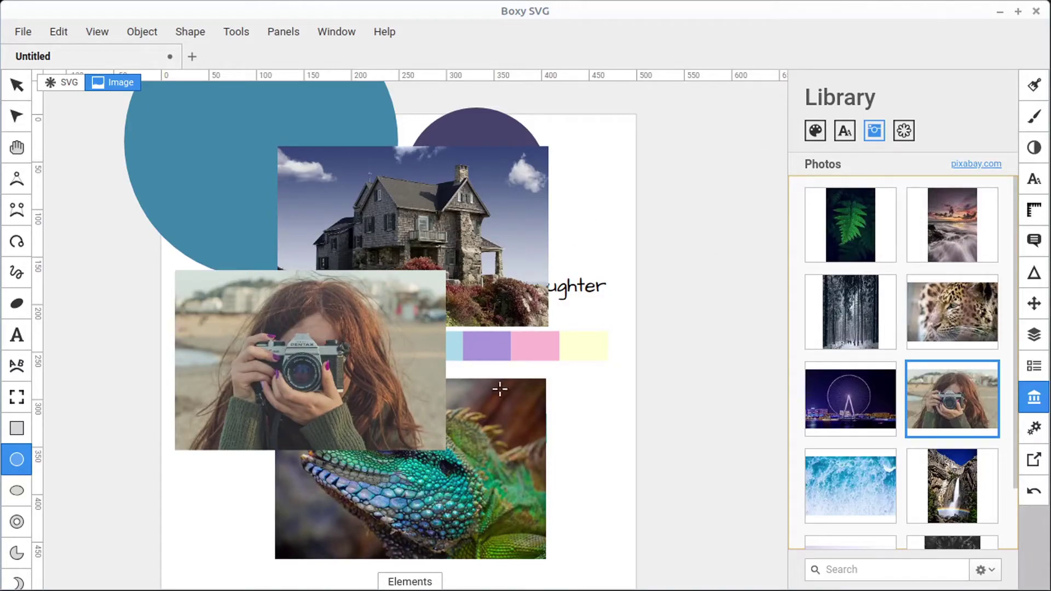
# Switch the Library to Fonts and save the drawing as Untitled.svg on the Desktop.
pyautogui.click(845, 131)
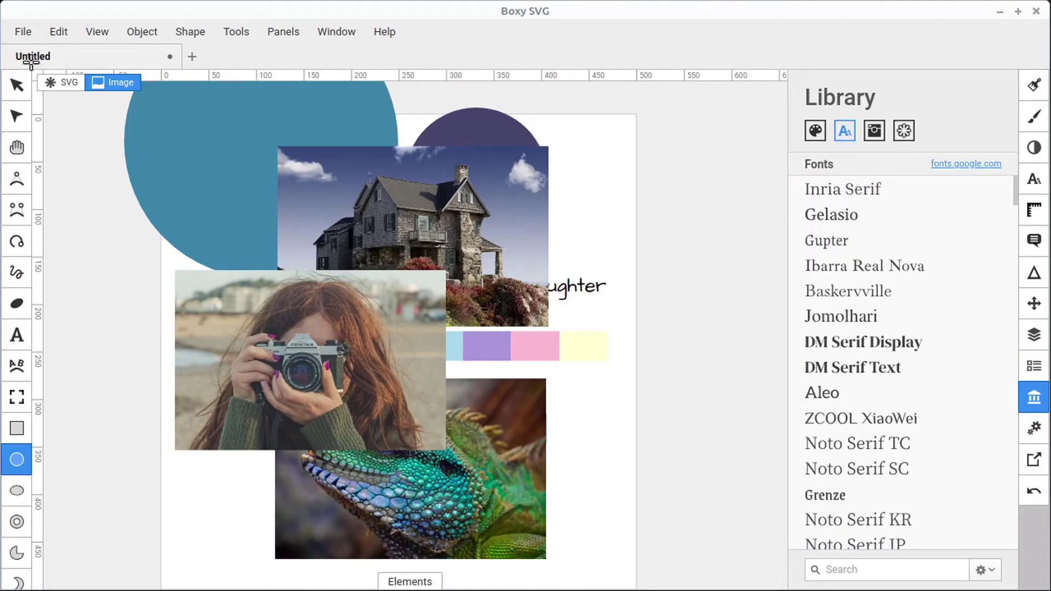
pyautogui.click(23, 31)
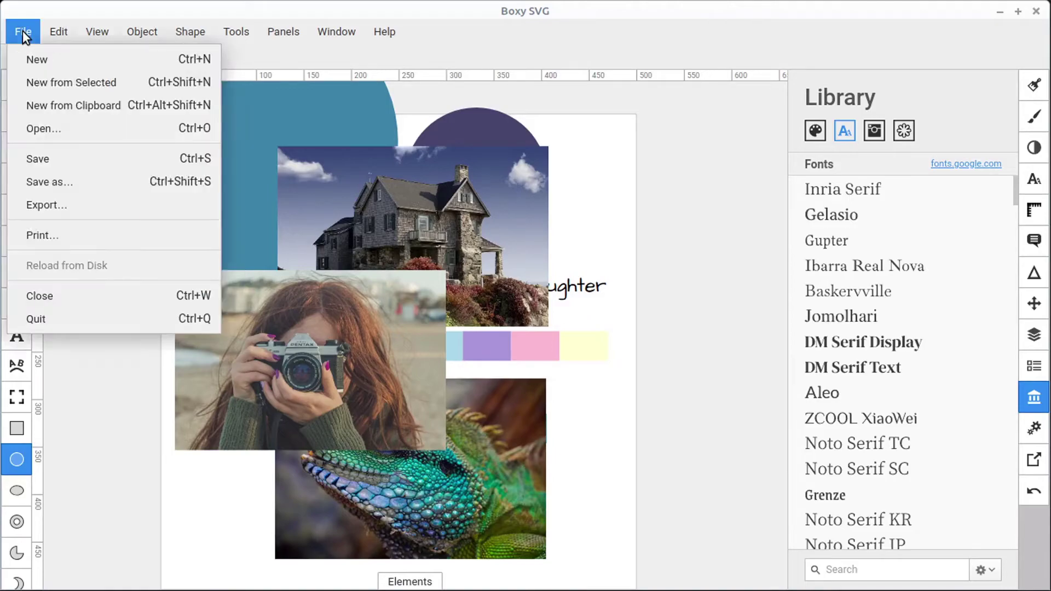
pyautogui.click(44, 158)
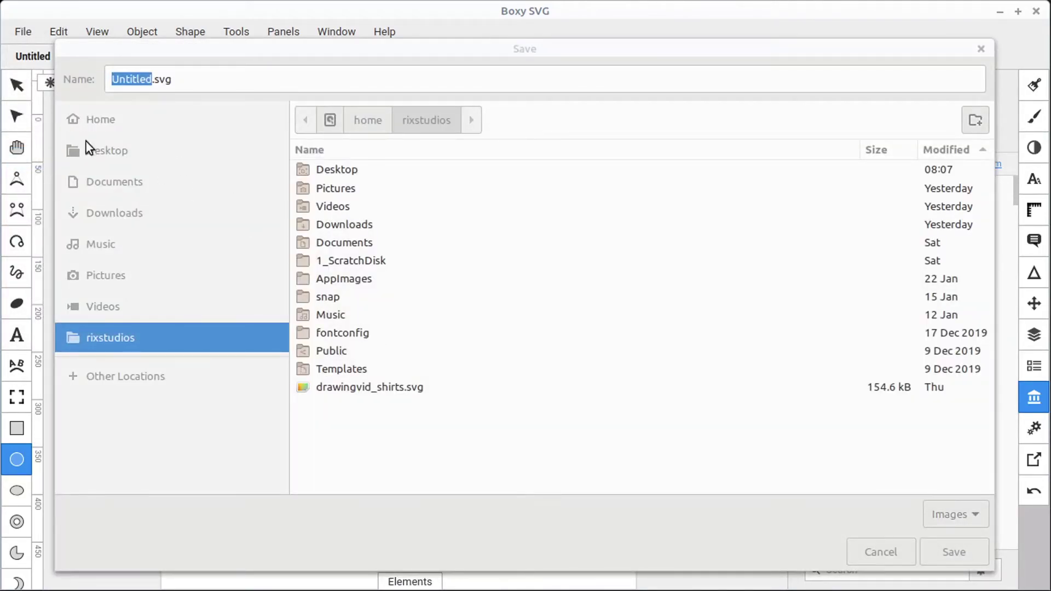
pyautogui.click(88, 147)
pyautogui.click(175, 80)
pyautogui.click(955, 551)
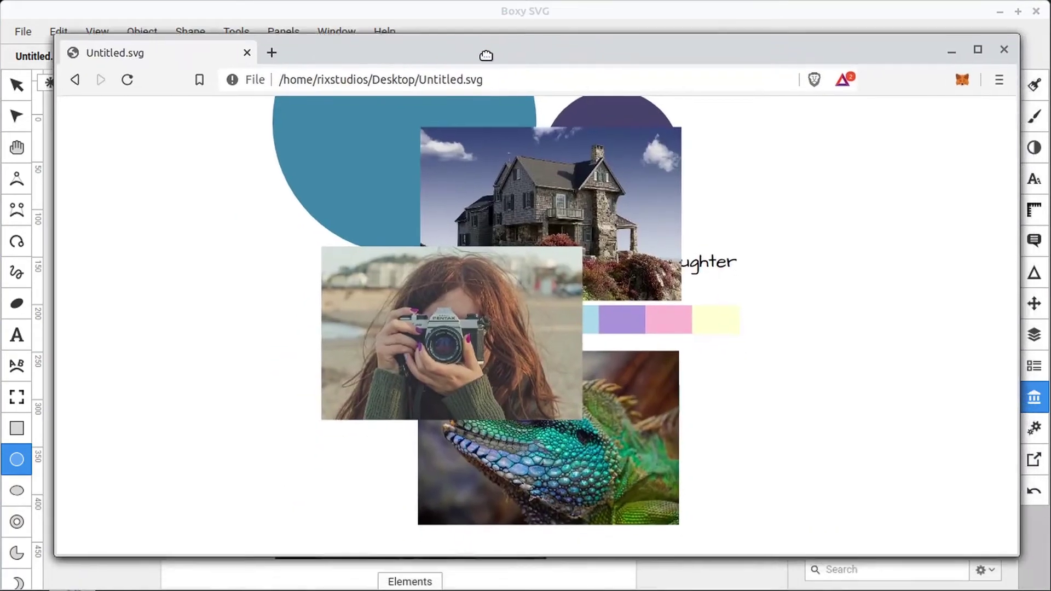
# View Untitled.svg's page source and scroll through the base64 fonts and Pixabay licence text.
pyautogui.rightClick(532, 266)
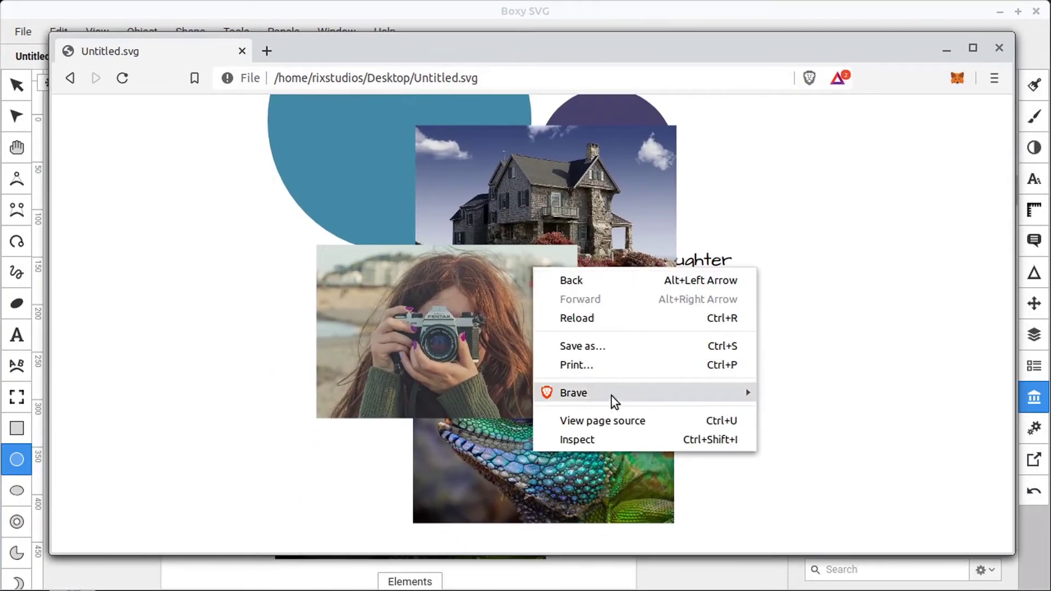
pyautogui.click(616, 418)
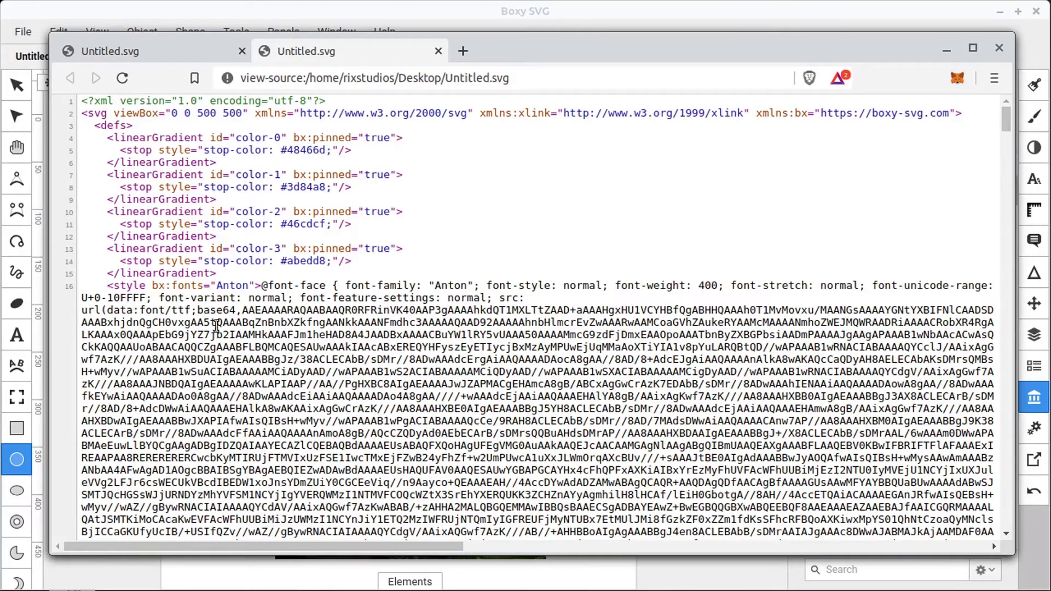
pyautogui.scroll(-10, 1007, 124)
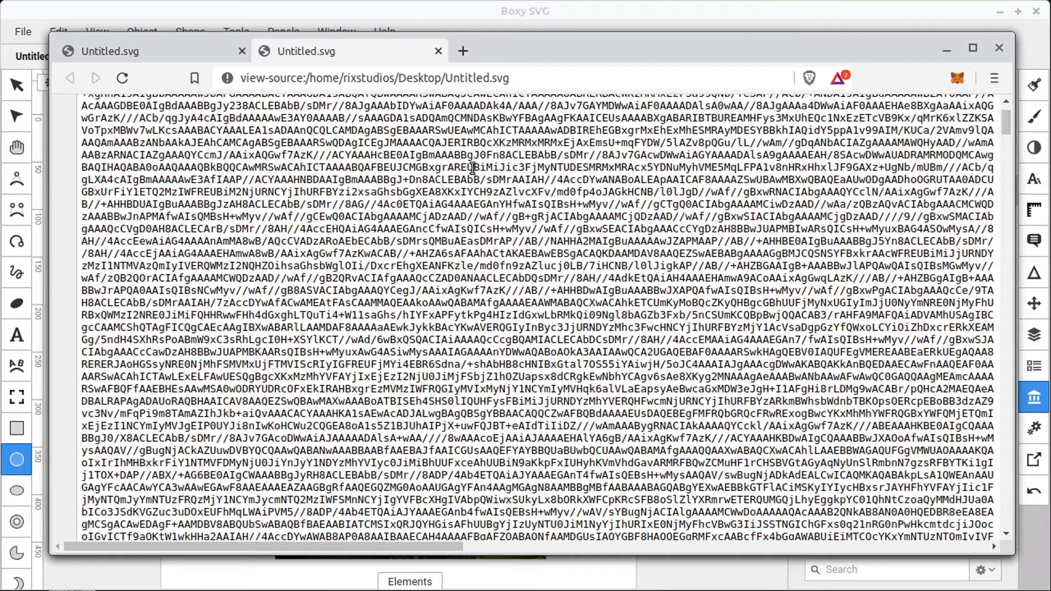
pyautogui.moveTo(1007, 124); pyautogui.dragTo(1000, 537)
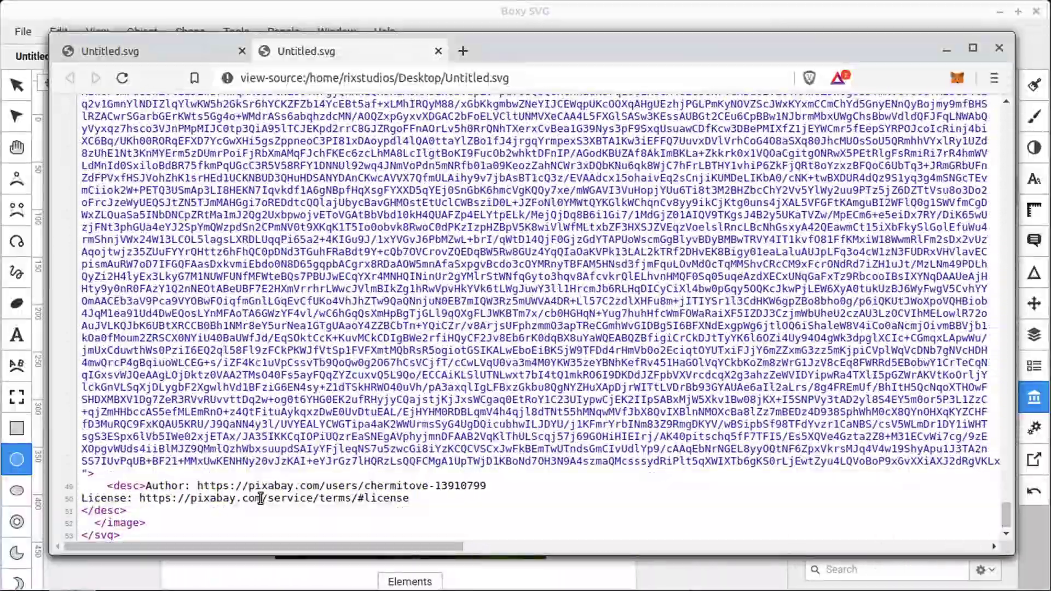
# Back in the editor, place the mountains-with-flag vector beside the house photo.
pyautogui.click(946, 49)
pyautogui.click(904, 131)
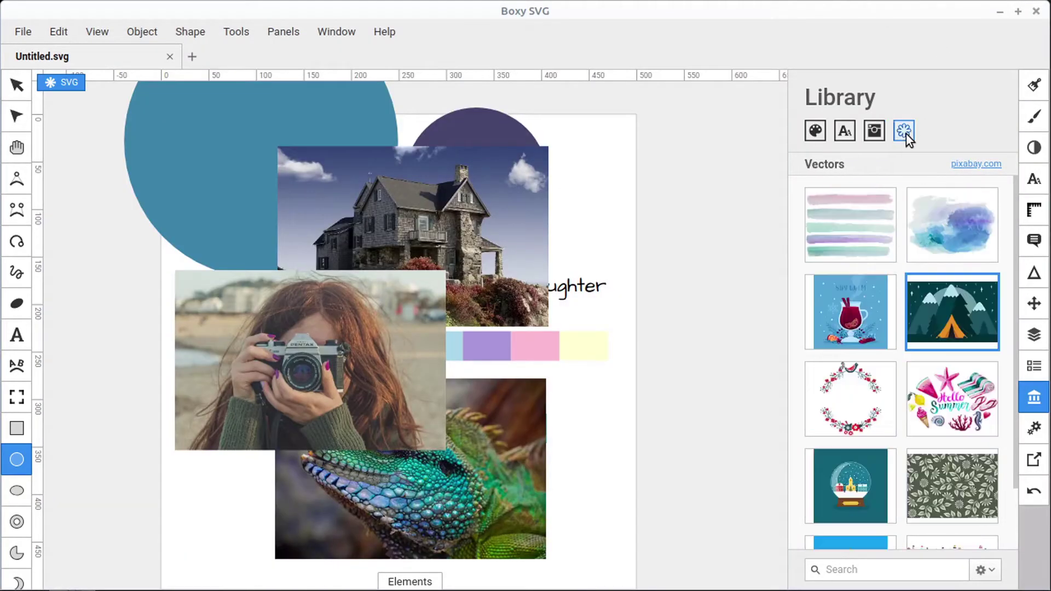
pyautogui.scroll(-6, 930, 273)
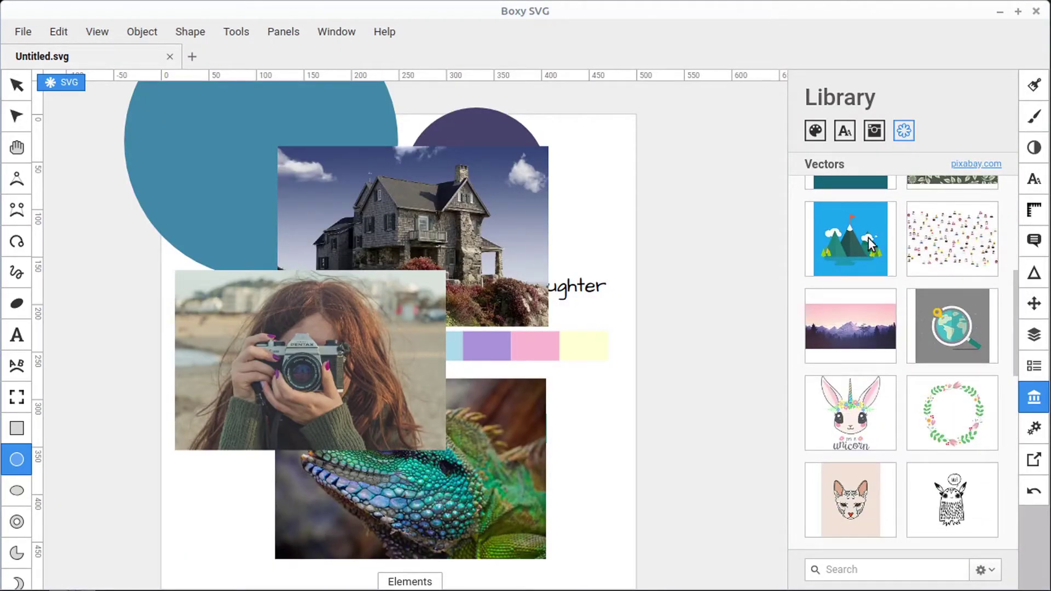
pyautogui.moveTo(871, 244); pyautogui.dragTo(585, 264)
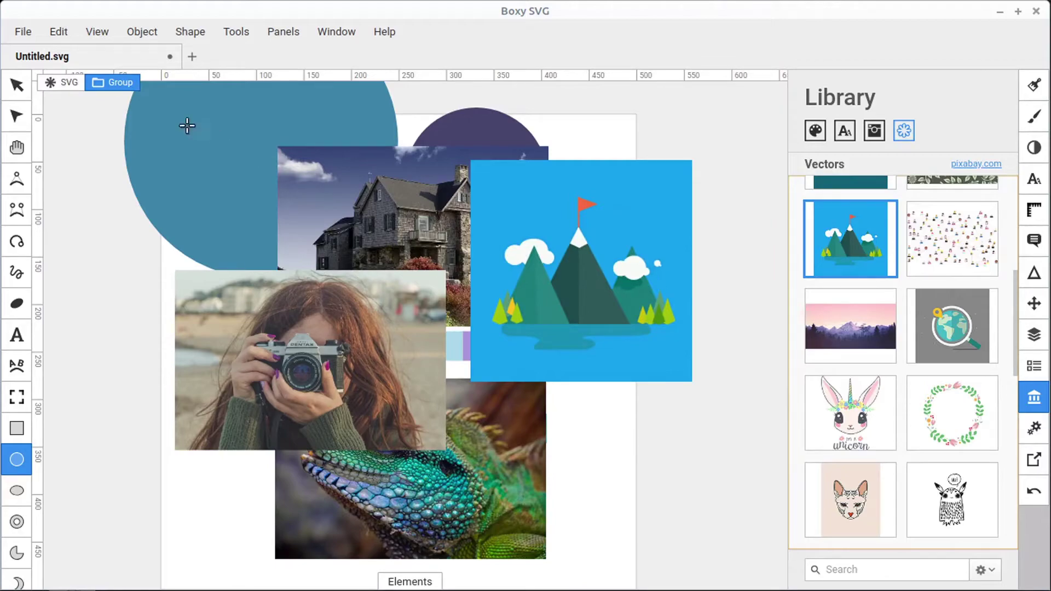
# Enter the illustration group and nudge the mountains within it.
pyautogui.click(17, 85)
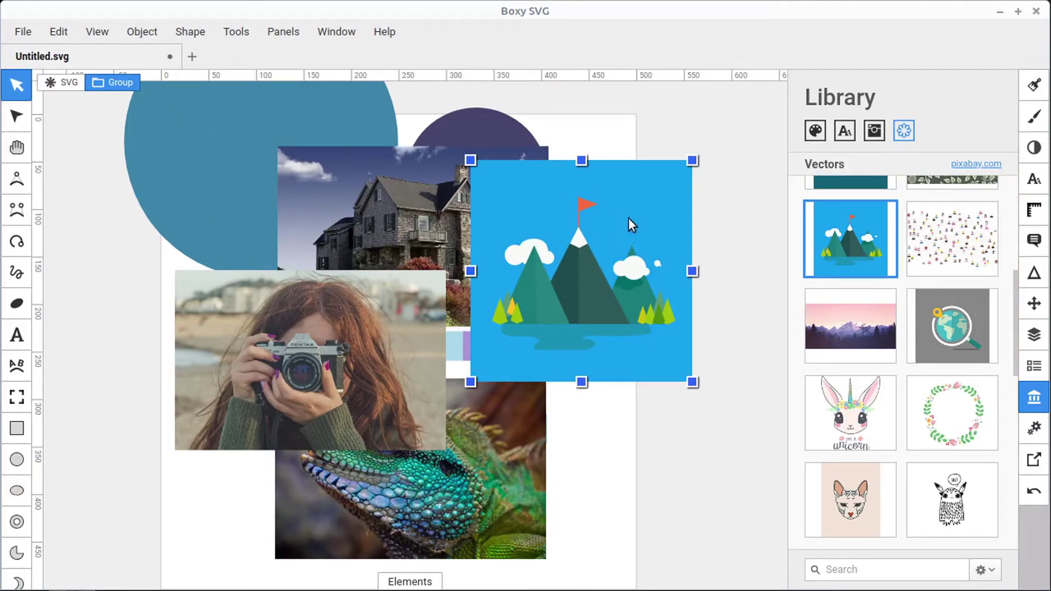
pyautogui.doubleClick(592, 277)
pyautogui.moveTo(590, 288)
pyautogui.mouseDown()
pyautogui.moveTo(619, 270)
pyautogui.moveTo(591, 300)
pyautogui.mouseUp()
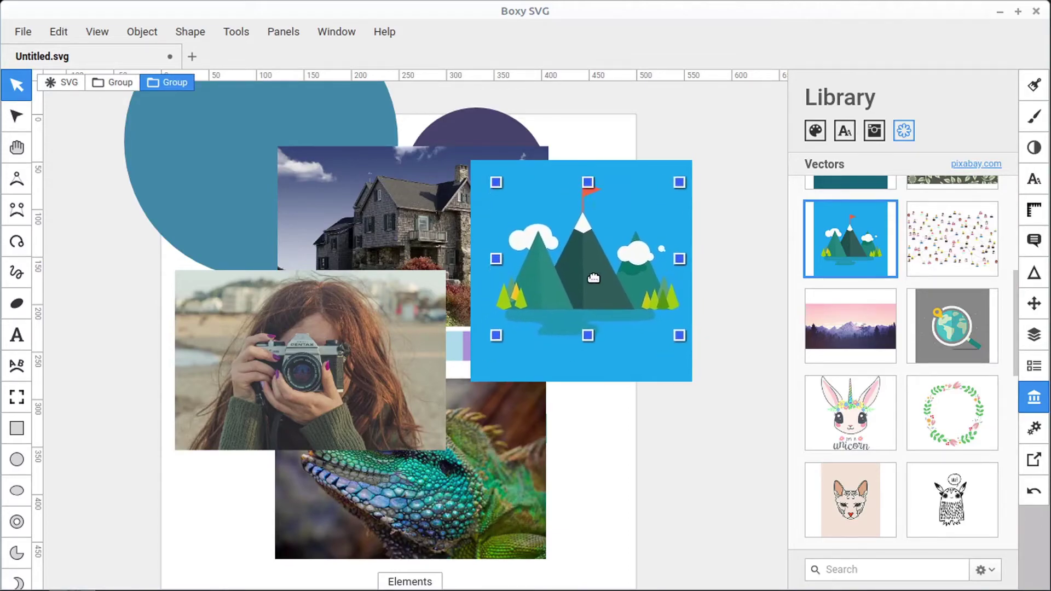
# Lighten the illustration's background rectangle fill to #7bbfe6.
pyautogui.click(641, 182)
pyautogui.click(1034, 88)
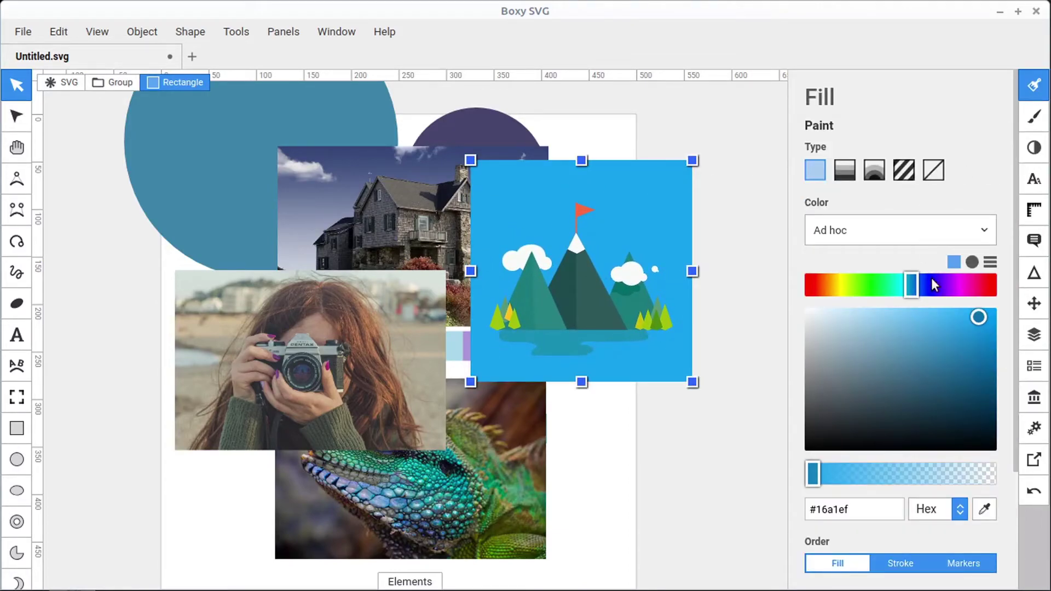
pyautogui.moveTo(927, 321); pyautogui.dragTo(894, 322)
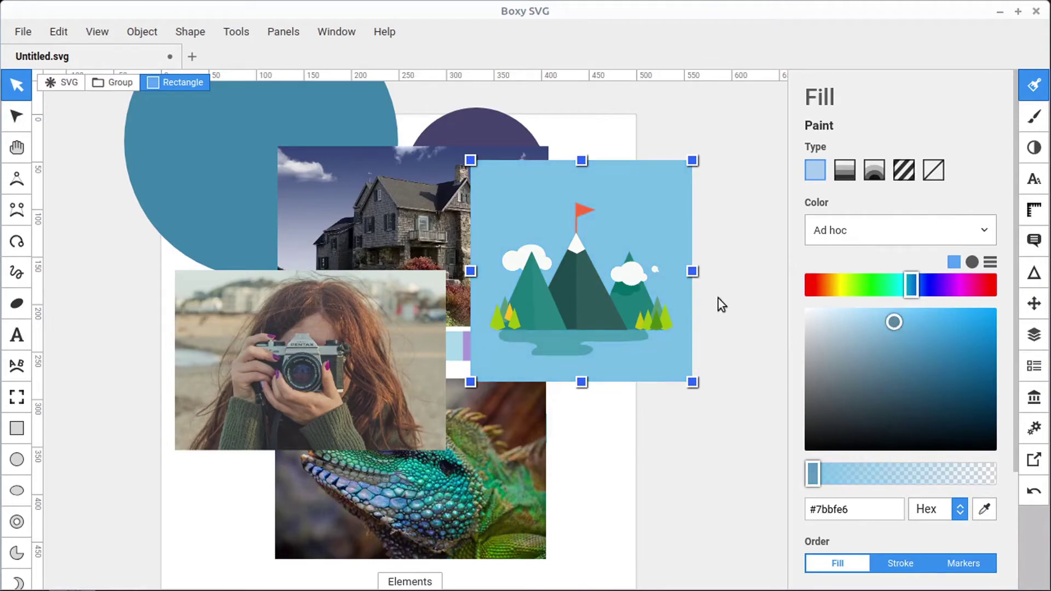
# Move the dark mountain shading polygon to the illustration's top-right corner.
pyautogui.click(599, 297)
pyautogui.doubleClick(609, 278)
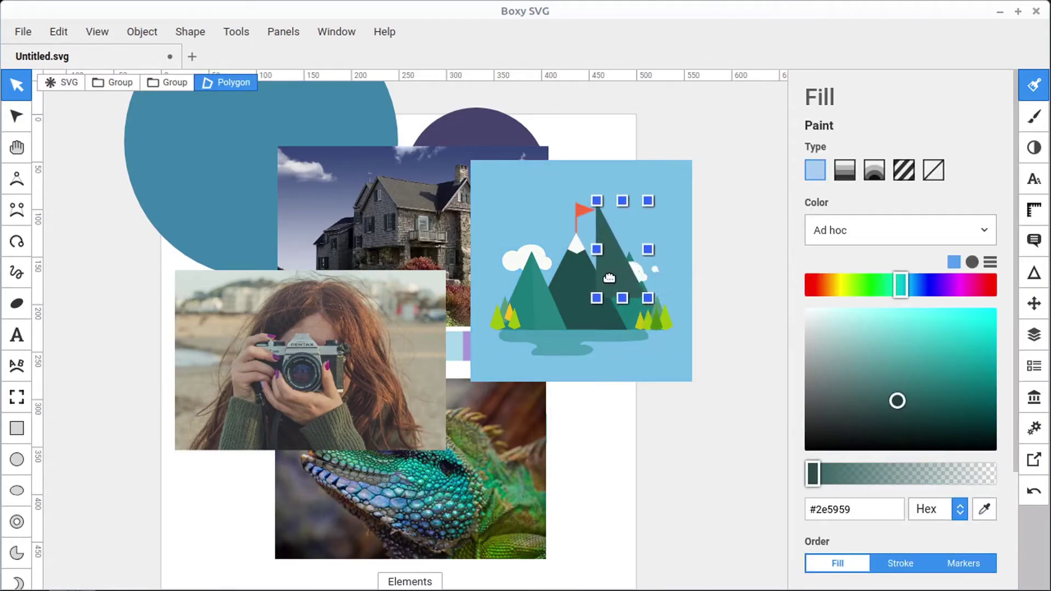
pyautogui.moveTo(610, 278); pyautogui.dragTo(610, 304)
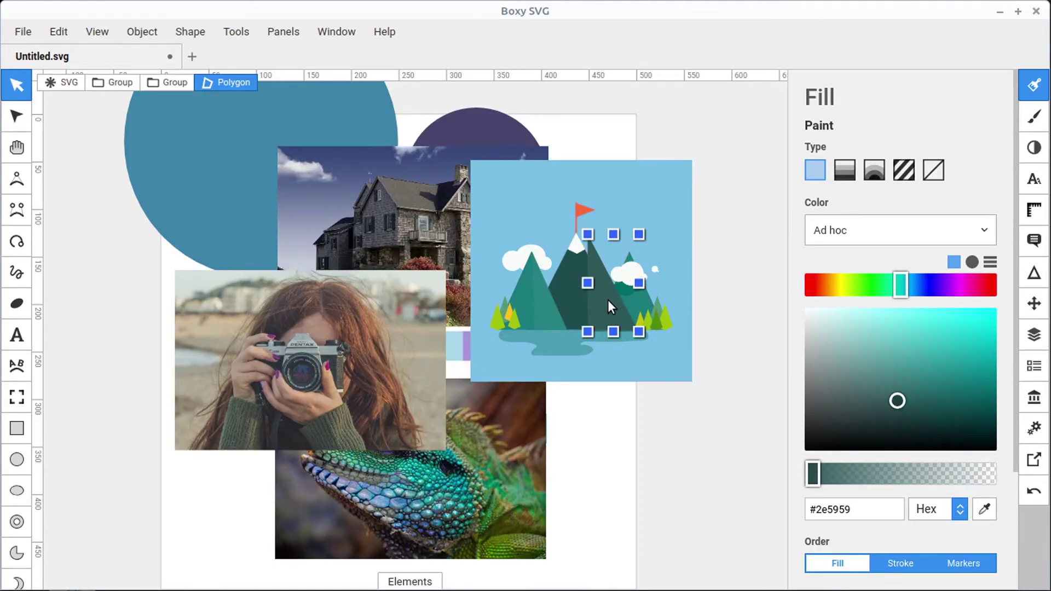
pyautogui.moveTo(608, 300); pyautogui.dragTo(649, 238)
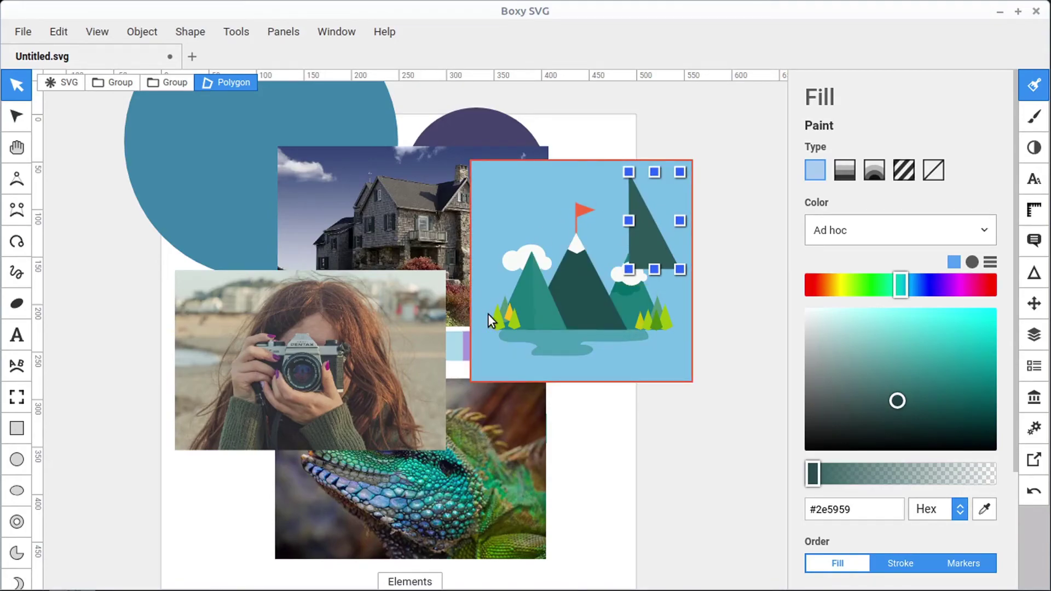
pyautogui.click(1033, 396)
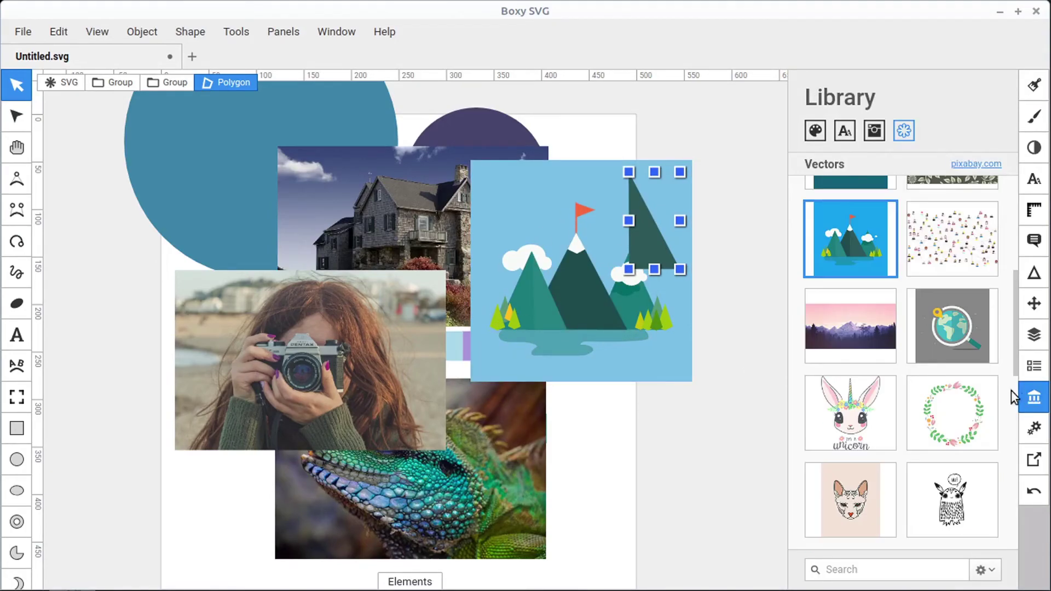